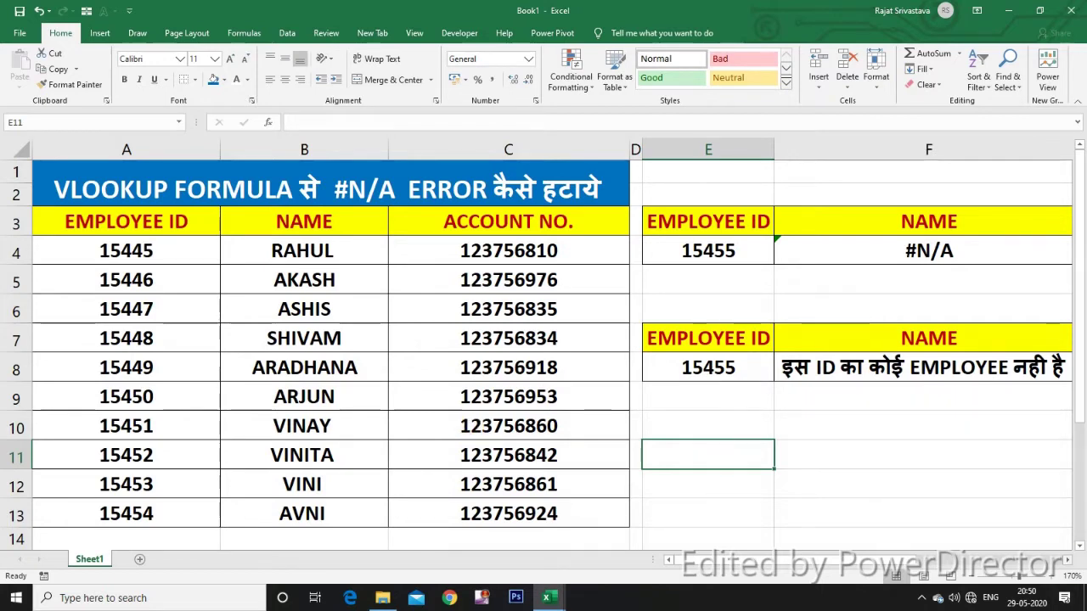
{"action": "left_click", "coordinate": [1067, 560]}
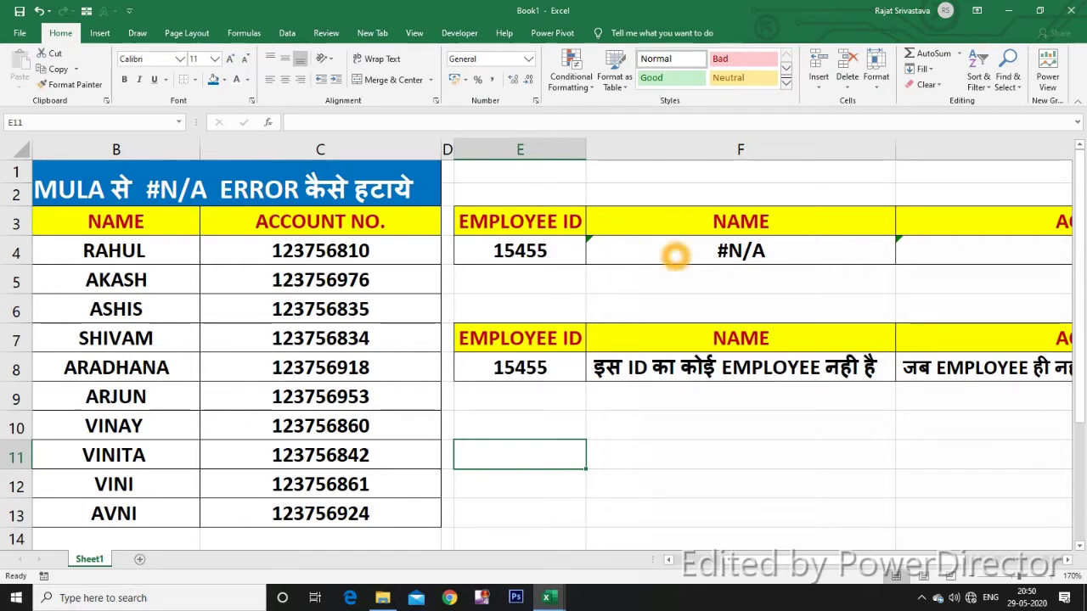
{"action": "left_click", "coordinate": [930, 258]}
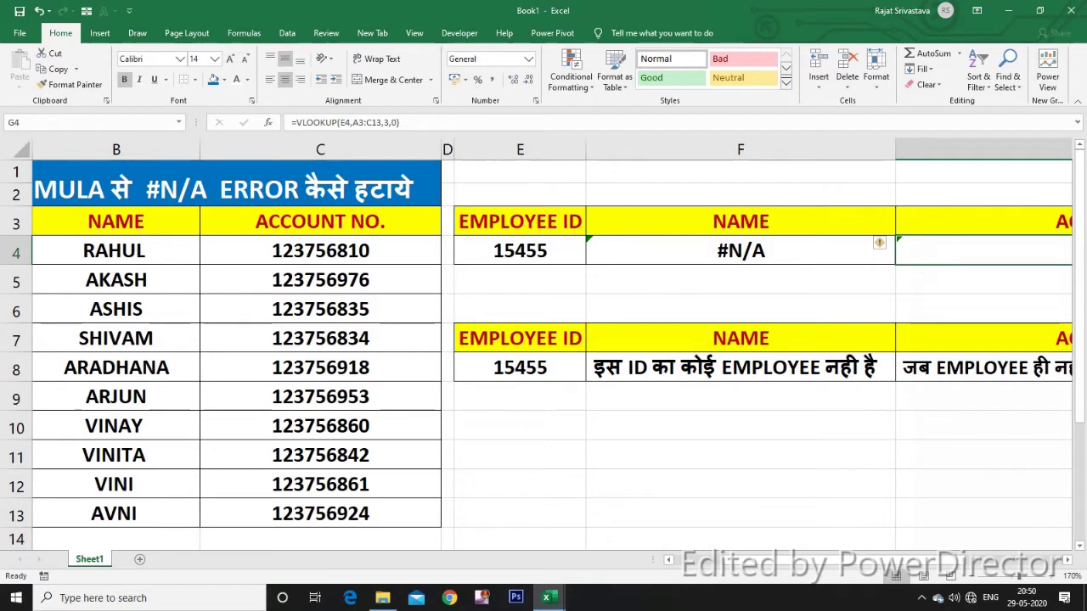
{"action": "left_click_drag", "start_coordinate": [868, 563], "coordinate": [781, 567]}
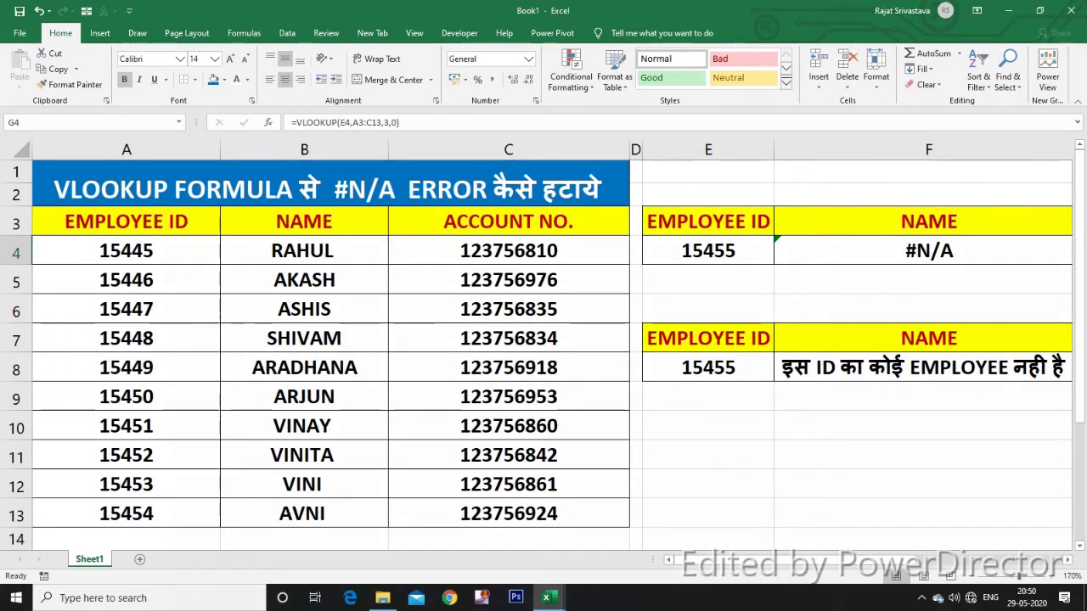
{"action": "left_click", "coordinate": [174, 252]}
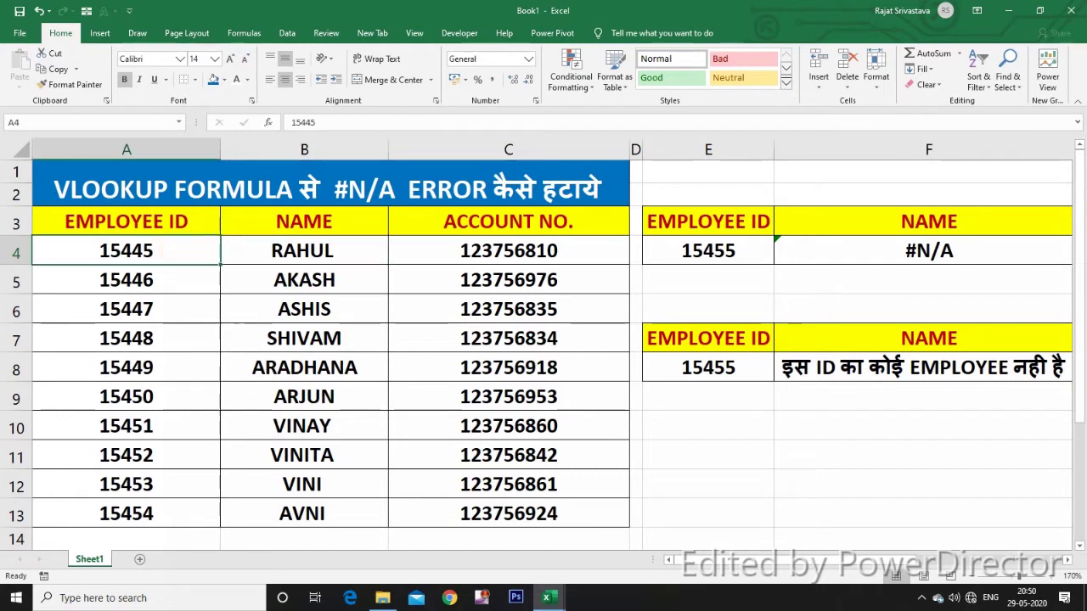
{"action": "left_click", "coordinate": [728, 252]}
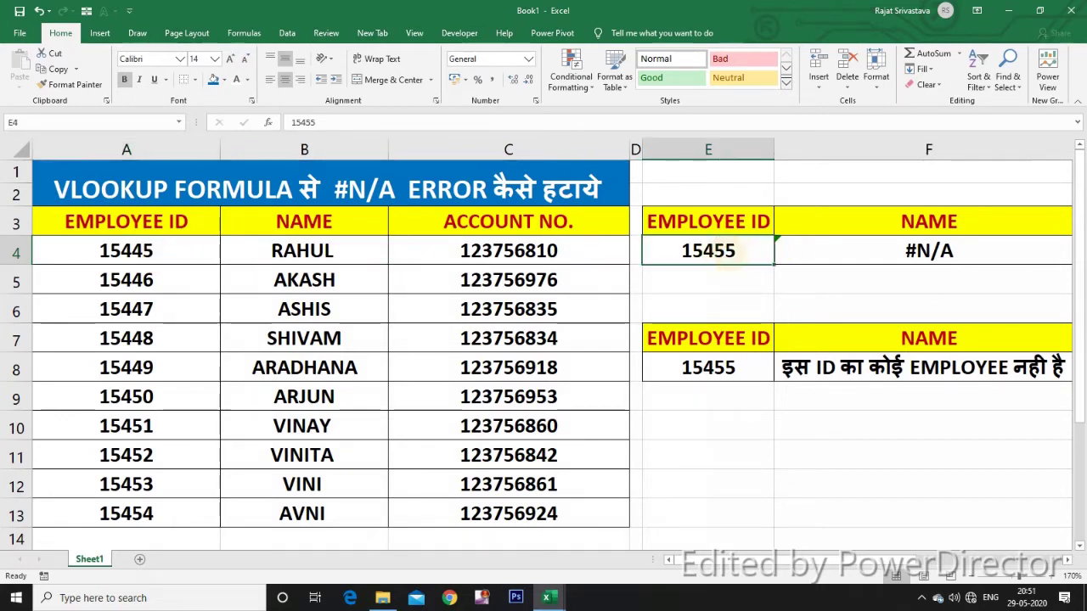
{"action": "type", "text": "1544"}
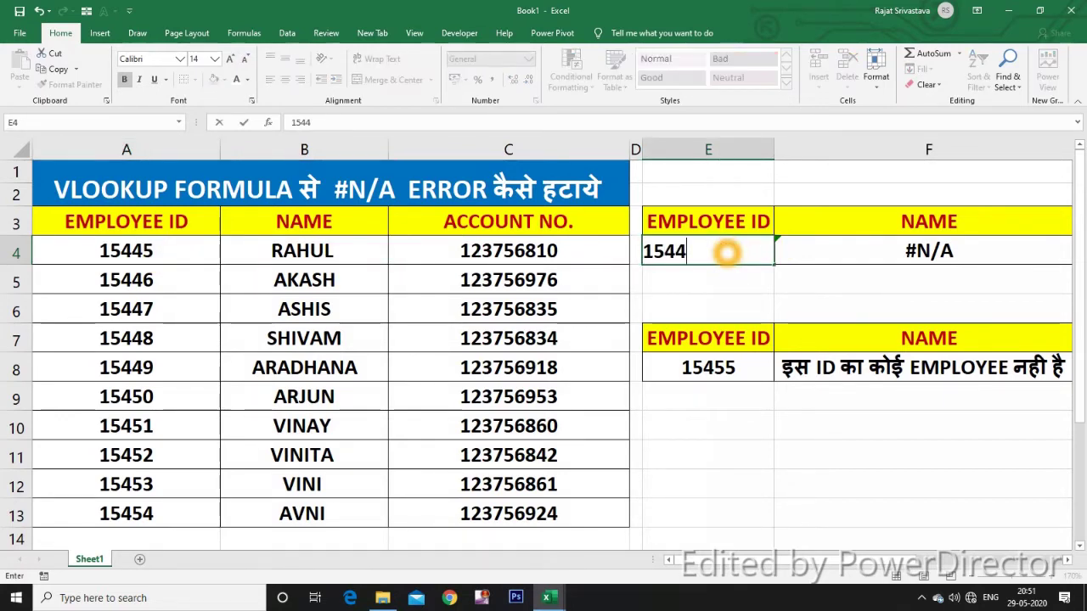
{"action": "type", "text": "5"}
{"action": "key", "text": "Return"}
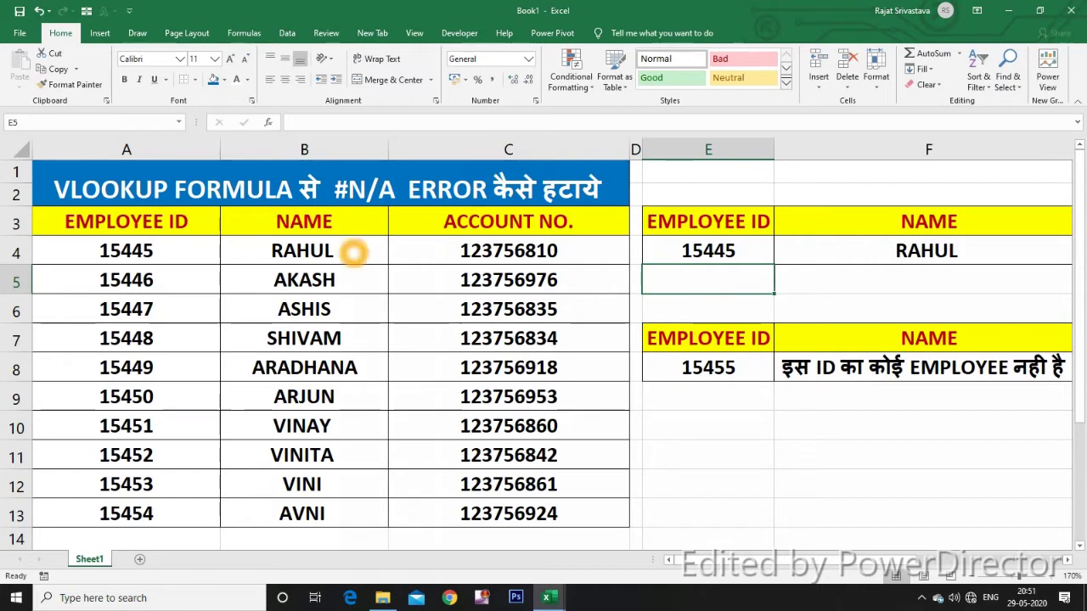
{"action": "left_click", "coordinate": [1068, 559]}
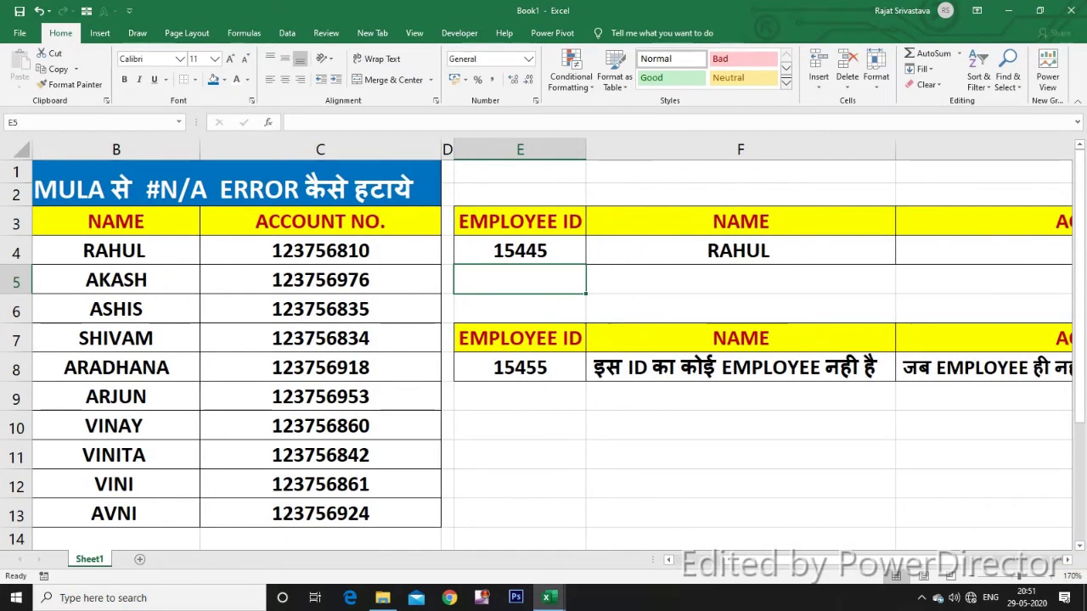
{"action": "left_click", "coordinate": [1068, 558]}
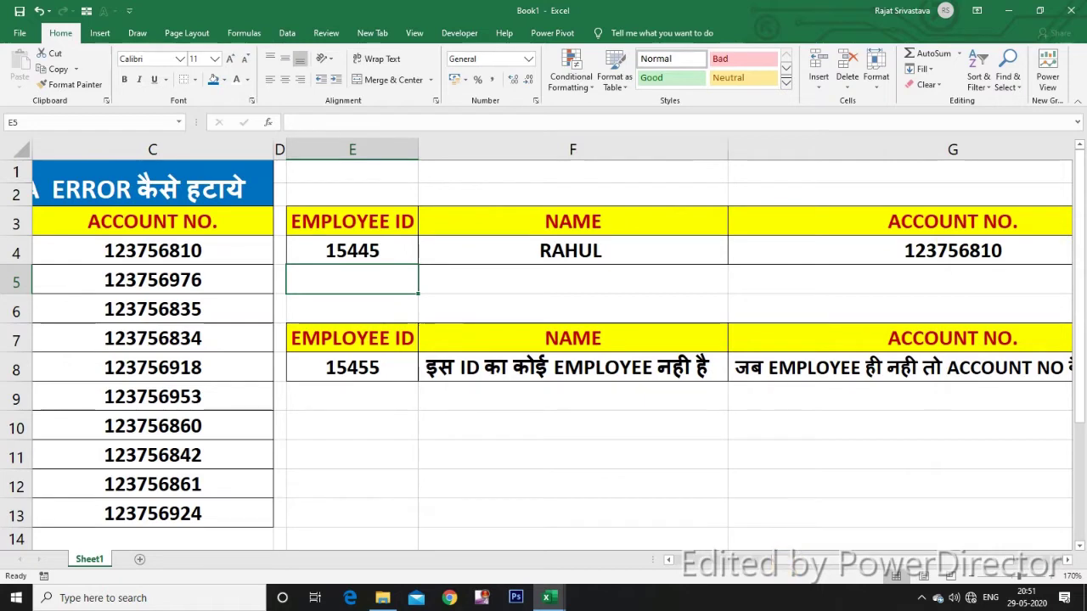
{"action": "left_click", "coordinate": [788, 558]}
Reselect the employee ID cell E4, ready to change the ID.
{"action": "left_click", "coordinate": [688, 258]}
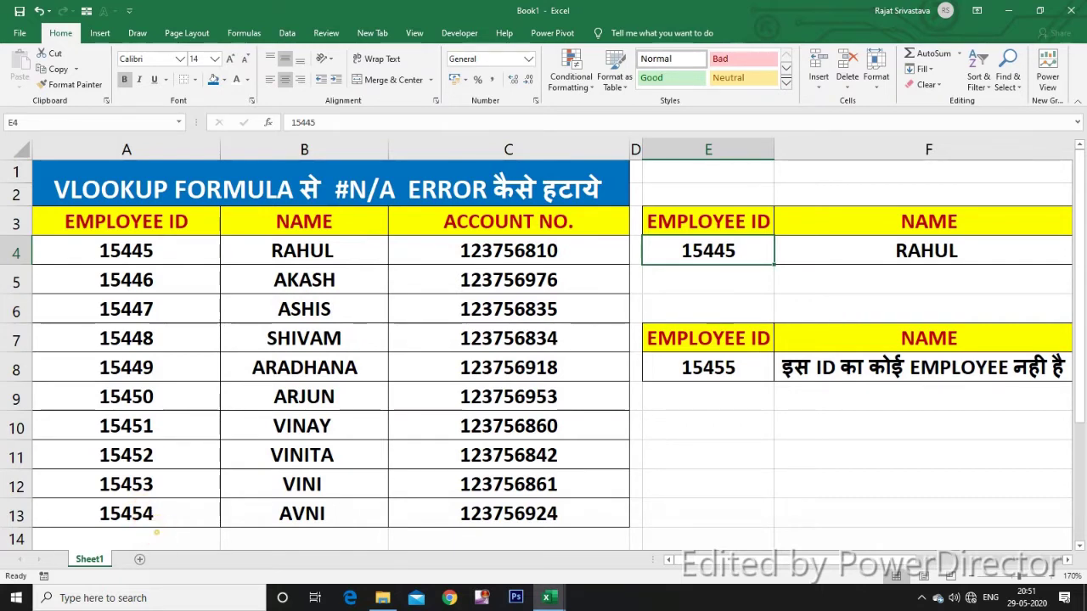
{"action": "left_click", "coordinate": [156, 532]}
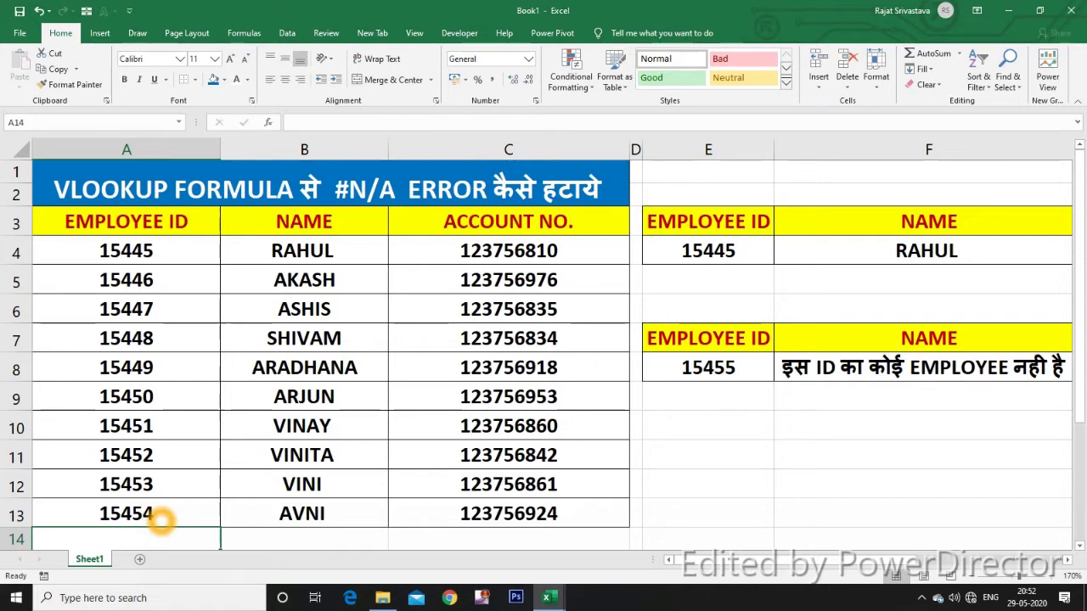
{"action": "left_click", "coordinate": [734, 251]}
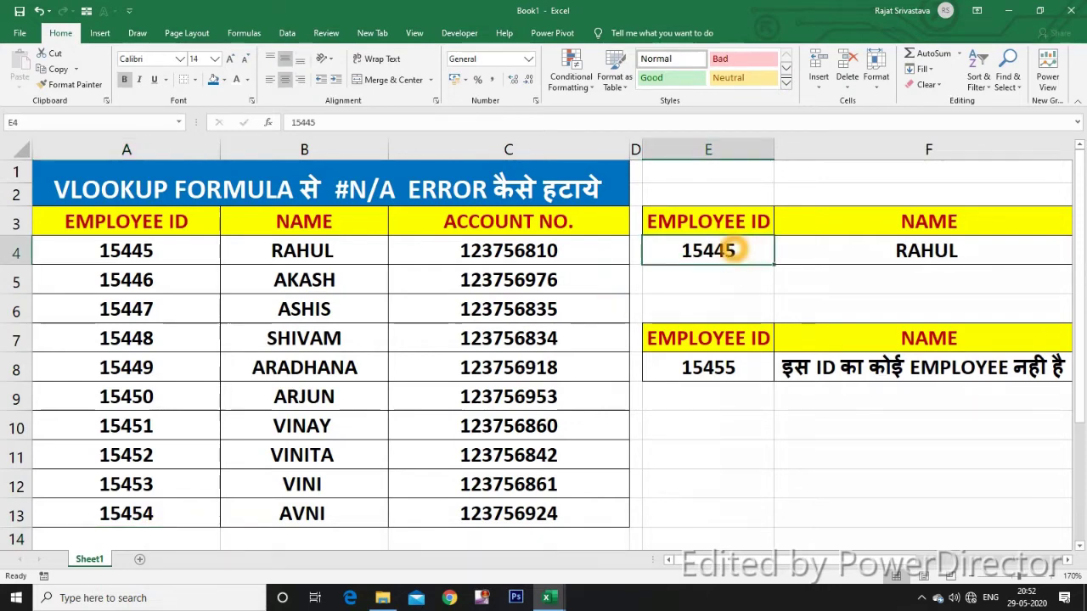
Change the employee ID in E4 to 15455.
{"action": "type", "text": "1544"}
{"action": "key", "text": "BackSpace"}
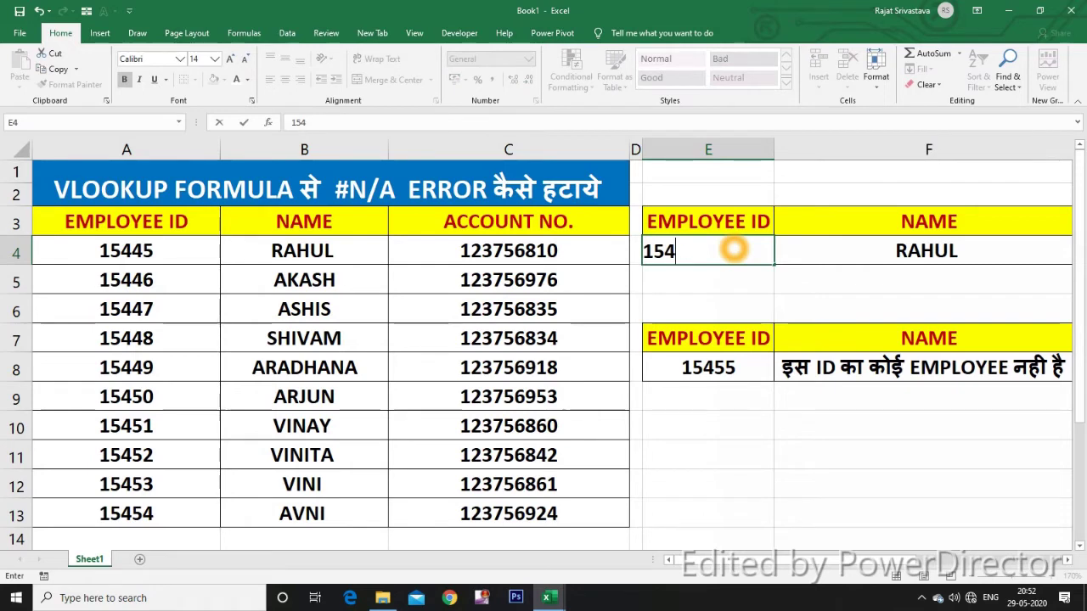
{"action": "type", "text": "55"}
{"action": "key", "text": "Return"}
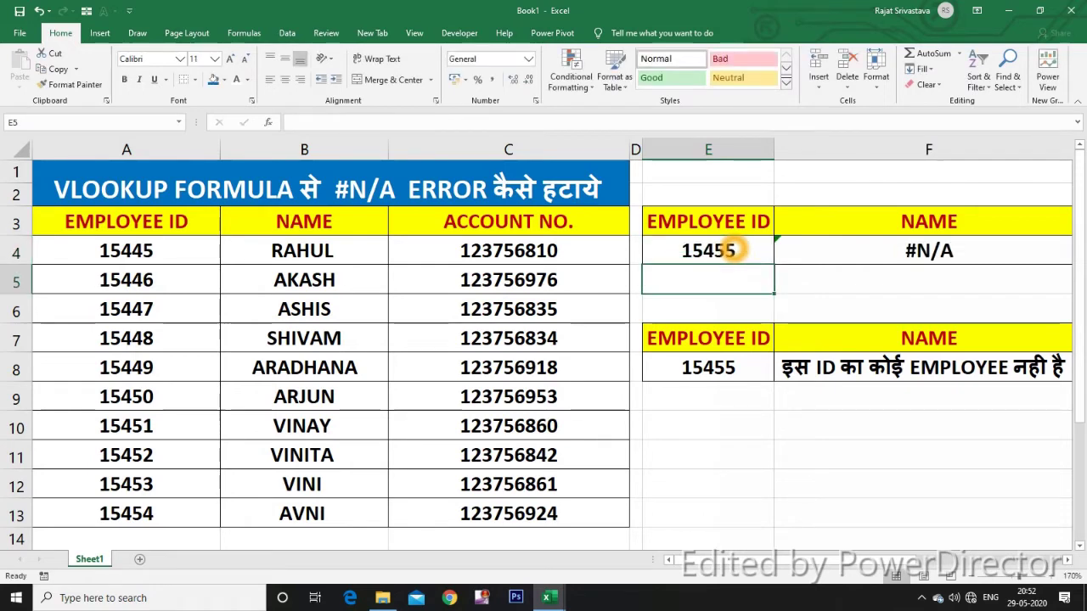
Inspect the VLOOKUP formulas in F4 and G4, both now showing #N/A.
{"action": "left_click", "coordinate": [928, 251]}
{"action": "left_click", "coordinate": [921, 259]}
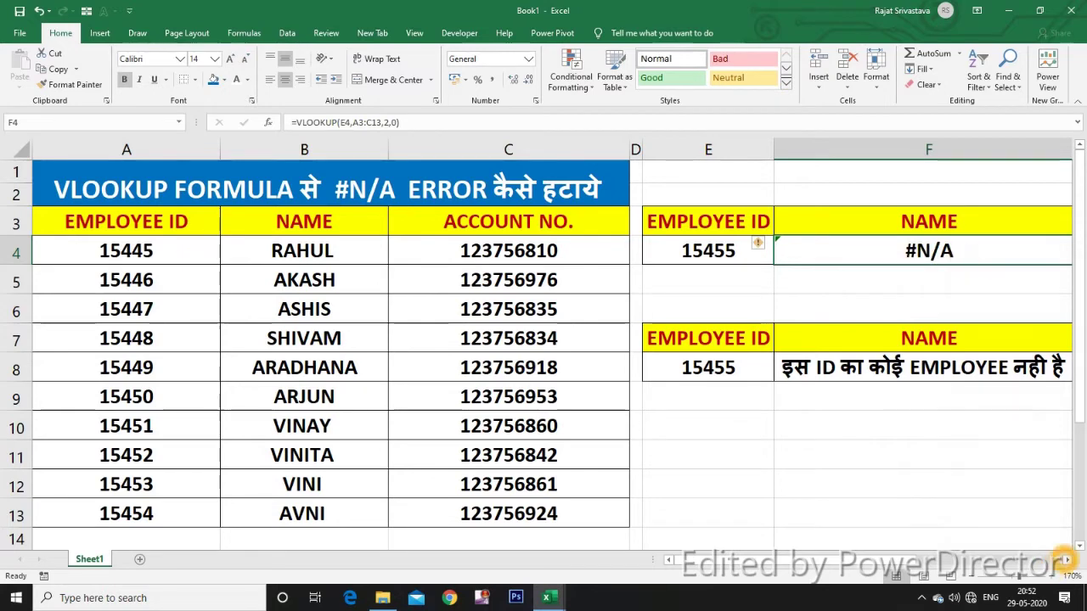
{"action": "left_click", "coordinate": [1067, 560]}
{"action": "left_click", "coordinate": [1066, 559]}
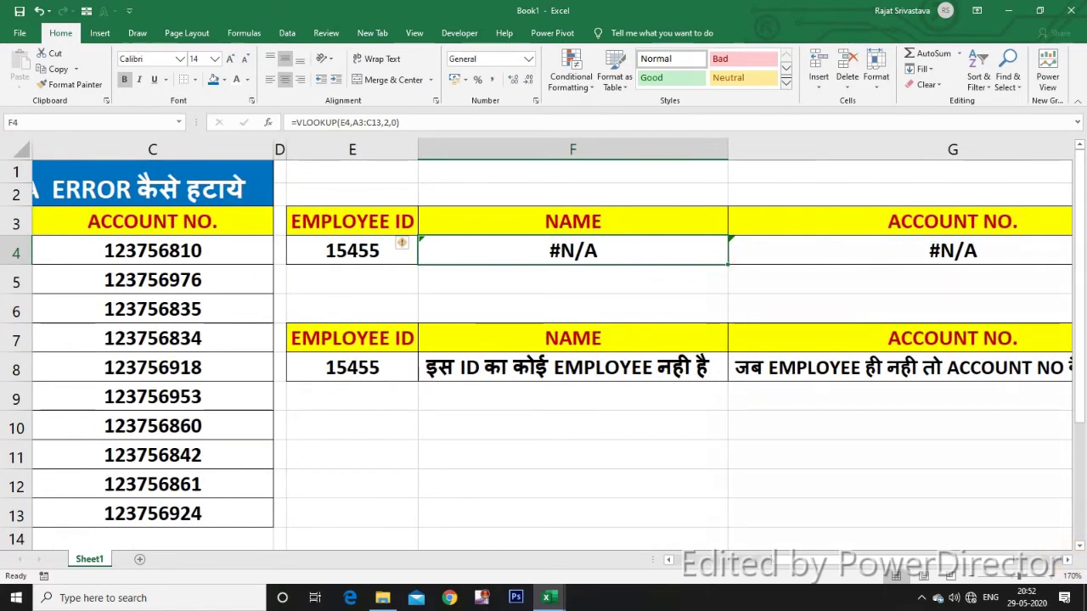
{"action": "left_click", "coordinate": [843, 262]}
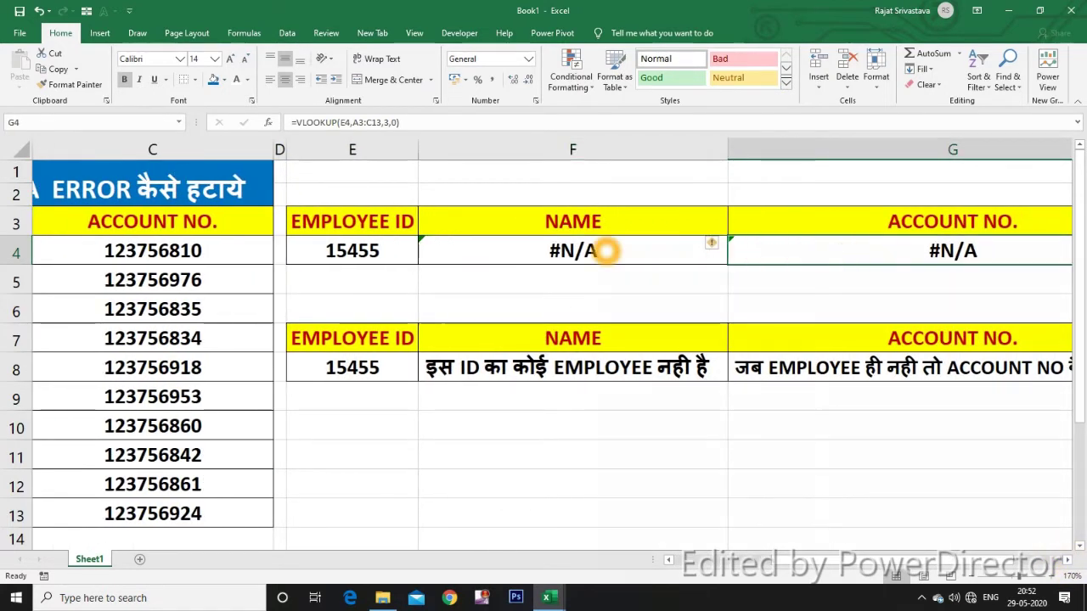
{"action": "left_click", "coordinate": [559, 251]}
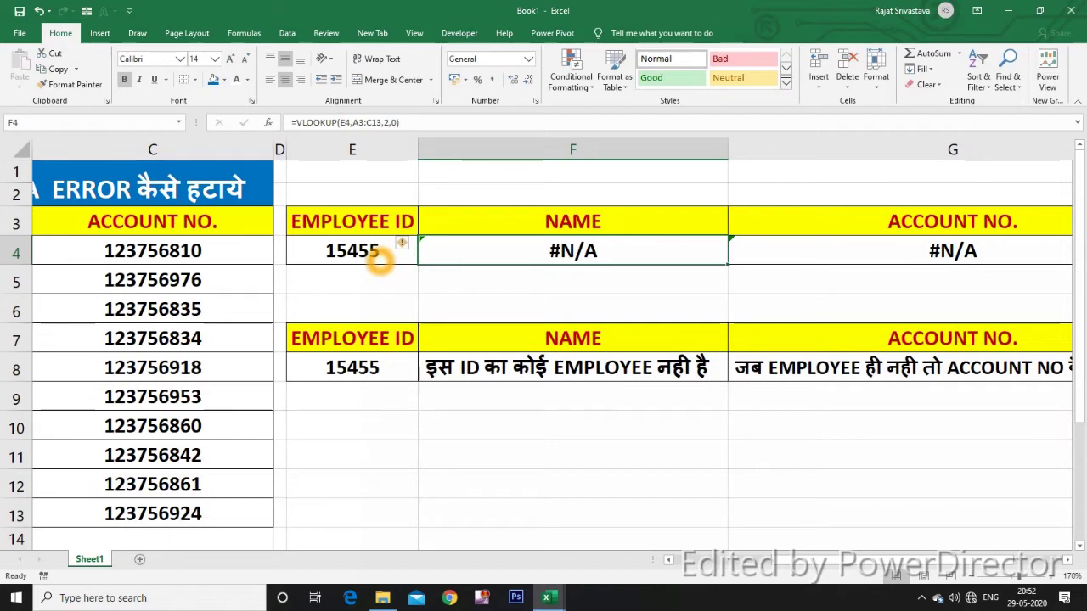
{"action": "left_click", "coordinate": [347, 376]}
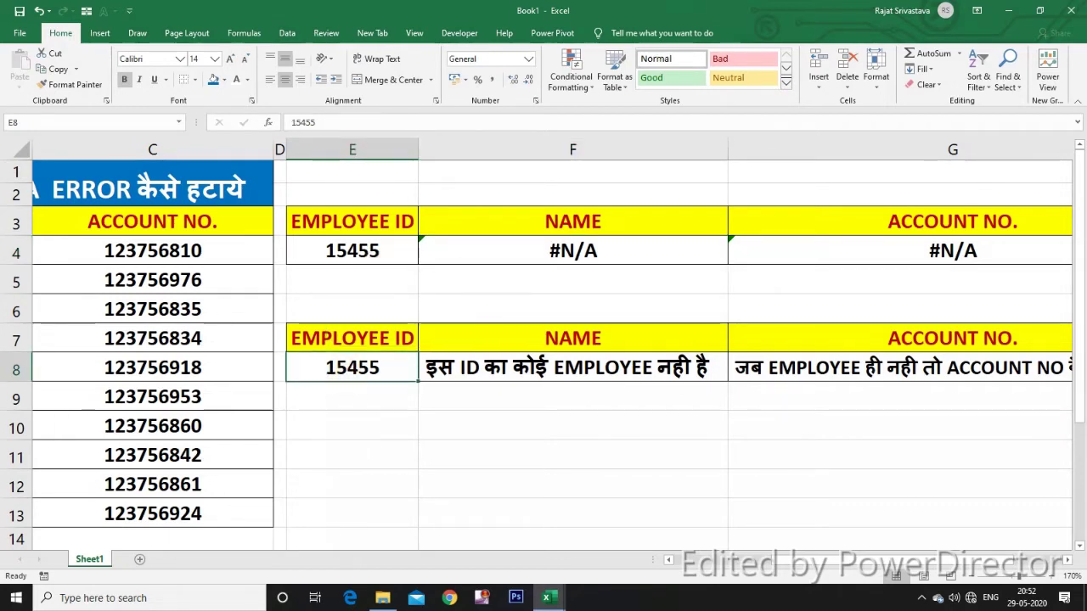
{"action": "left_click_drag", "start_coordinate": [815, 560], "coordinate": [696, 559]}
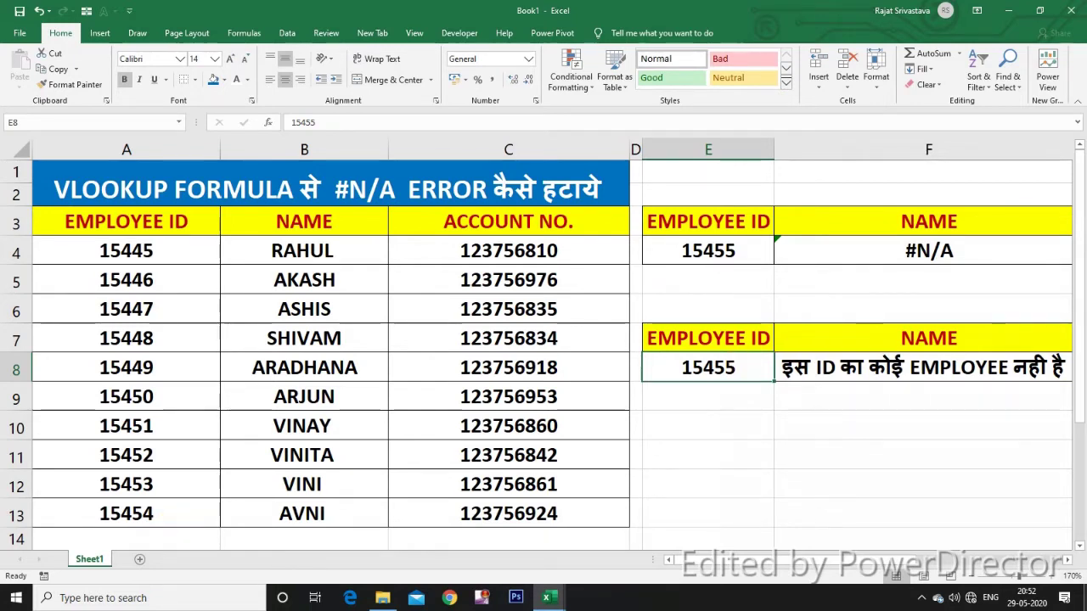
{"action": "left_click", "coordinate": [1073, 559]}
{"action": "scroll", "coordinate": [552, 357], "scroll_direction": "right", "scroll_amount": 2}
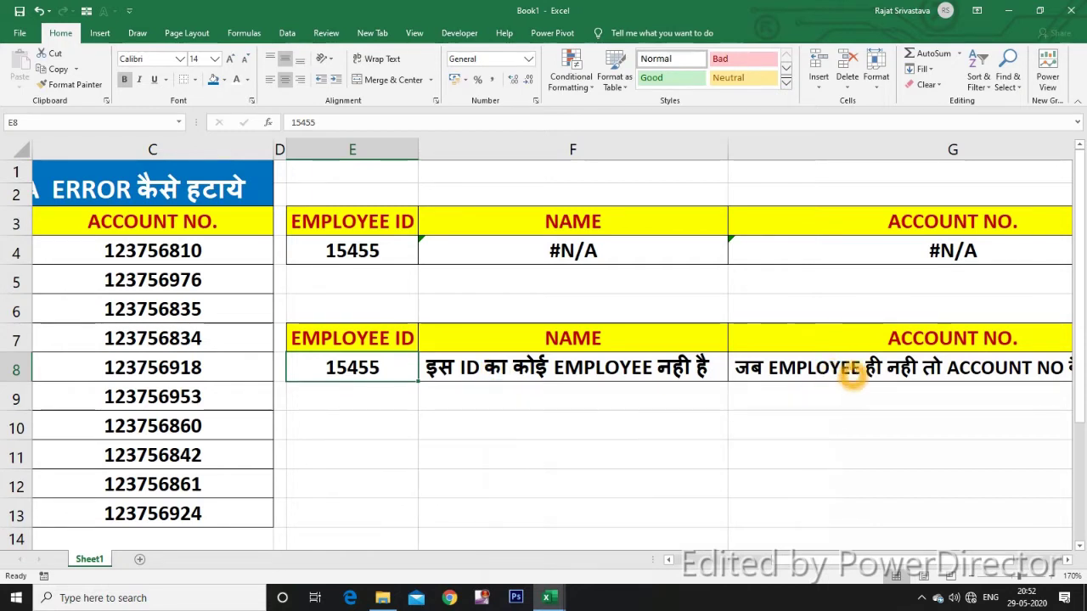
{"action": "left_click", "coordinate": [853, 376]}
{"action": "scroll", "coordinate": [831, 459], "scroll_direction": "right", "scroll_amount": 1}
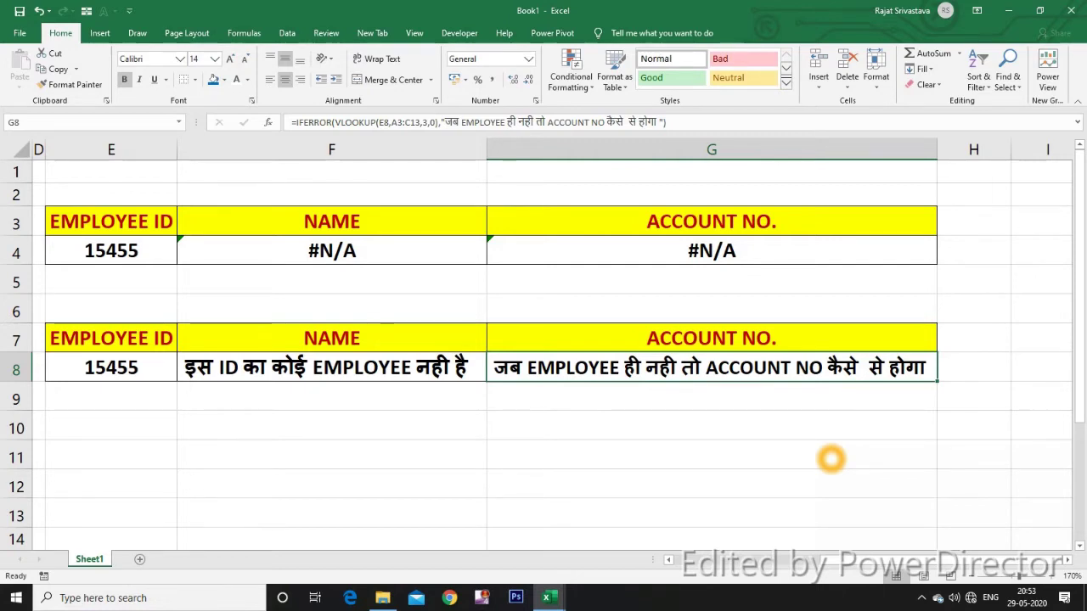
{"action": "left_click", "coordinate": [829, 509]}
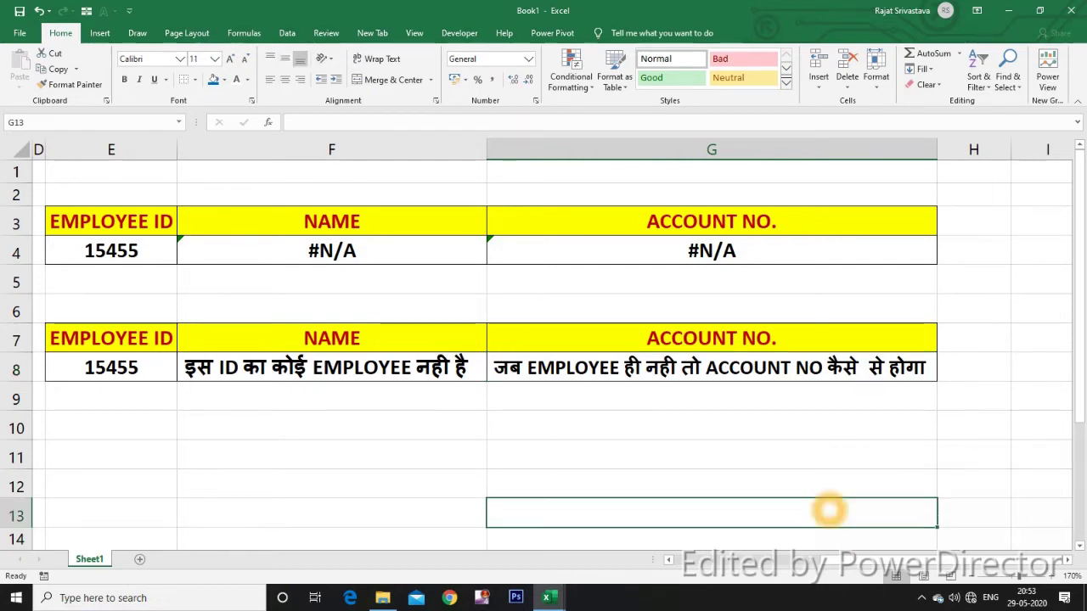
{"action": "scroll", "coordinate": [543, 340], "scroll_direction": "left", "scroll_amount": 5}
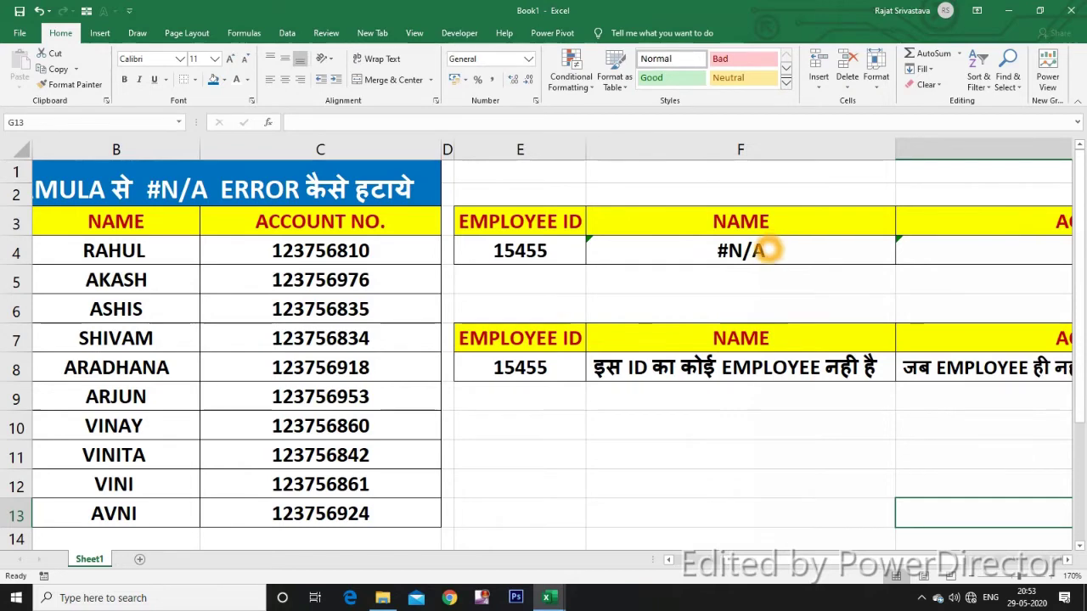
Delete the existing #N/A formula from F4 and reselect the empty cell.
{"action": "left_click", "coordinate": [768, 250]}
{"action": "key", "text": "Delete"}
{"action": "left_click", "coordinate": [726, 423]}
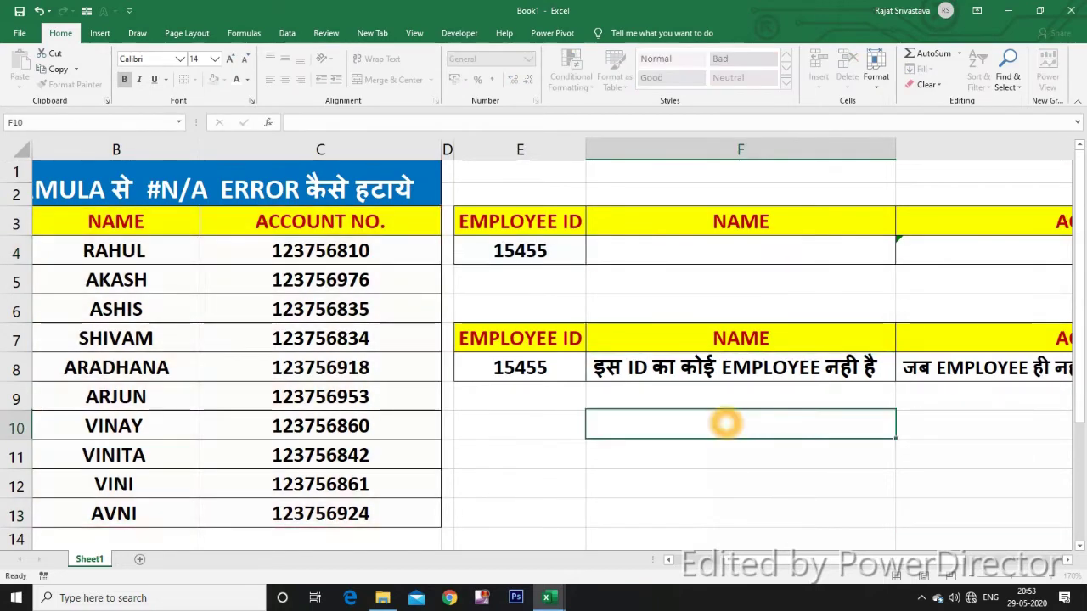
{"action": "left_click", "coordinate": [732, 257]}
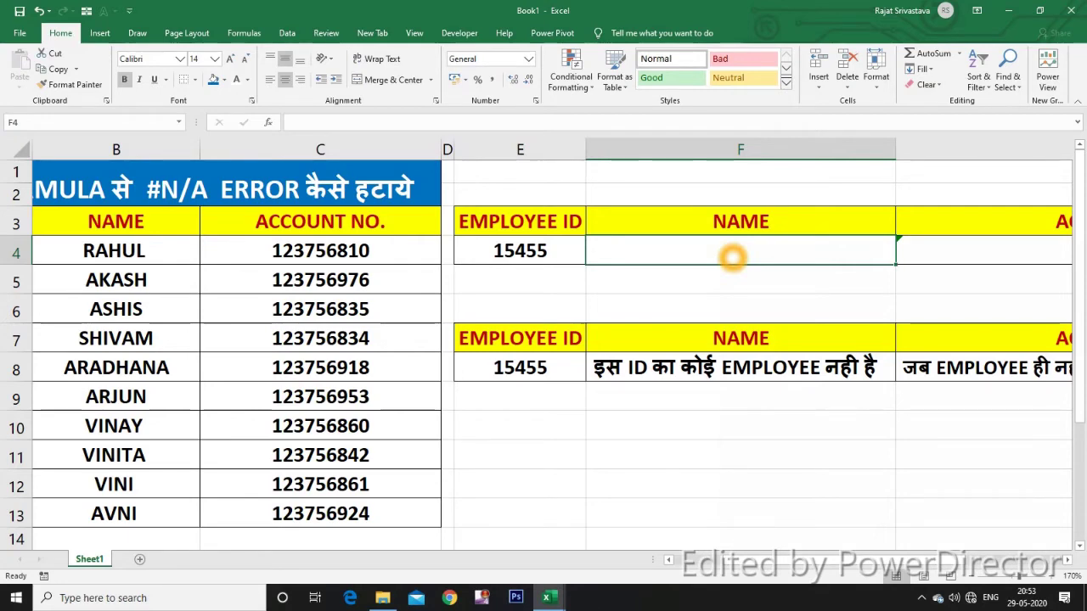
{"action": "key", "text": "super+plus"}
{"action": "key", "text": "super+plus"}
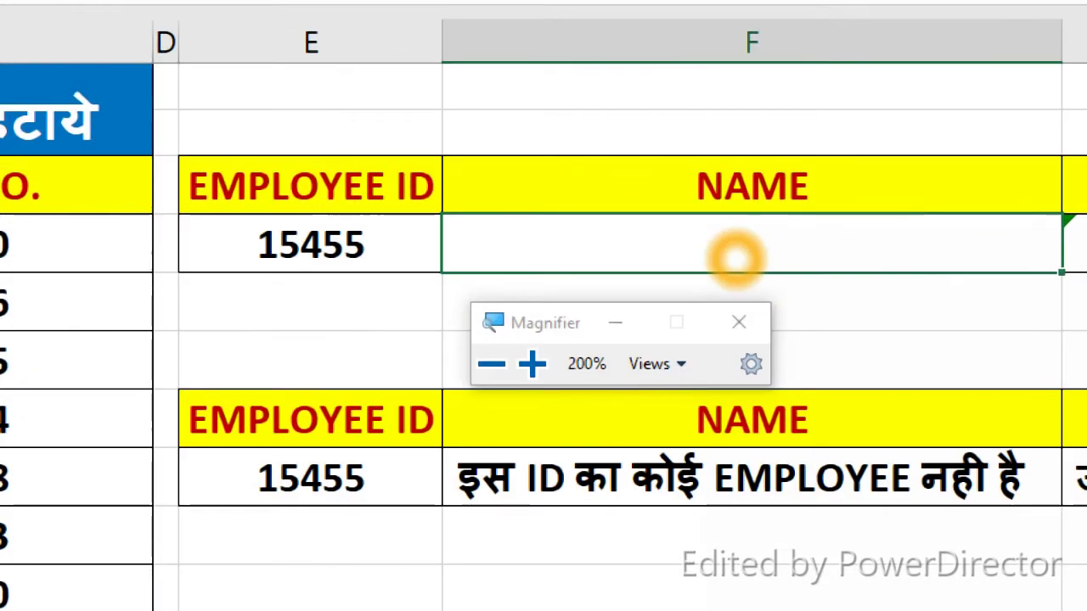
Start F4's formula as =VLOOKUP(E4, using the VLOOKUP autocomplete.
{"action": "type", "text": "="}
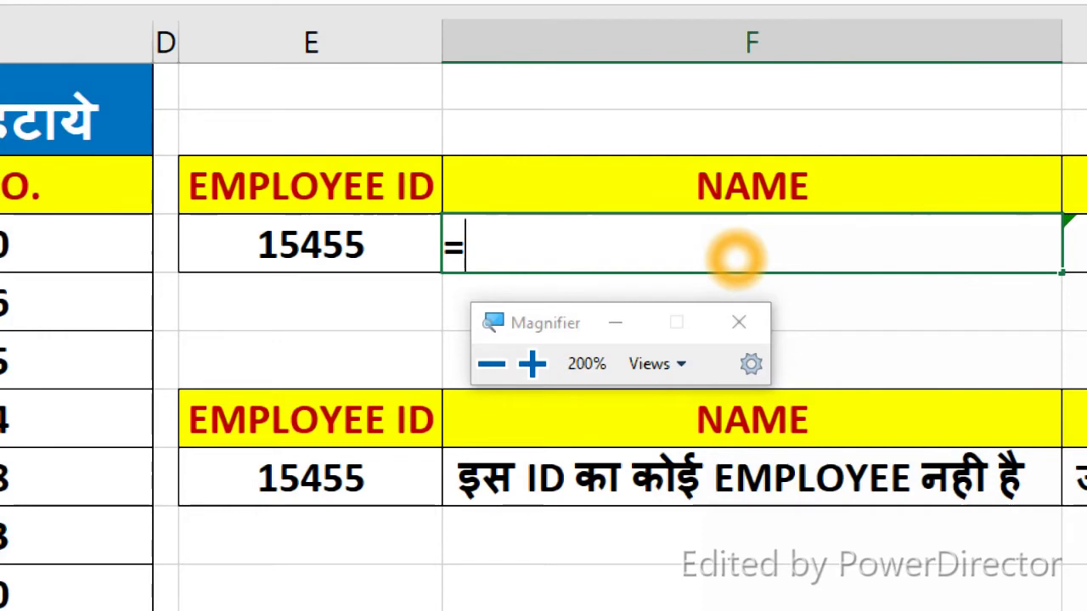
{"action": "type", "text": "vl"}
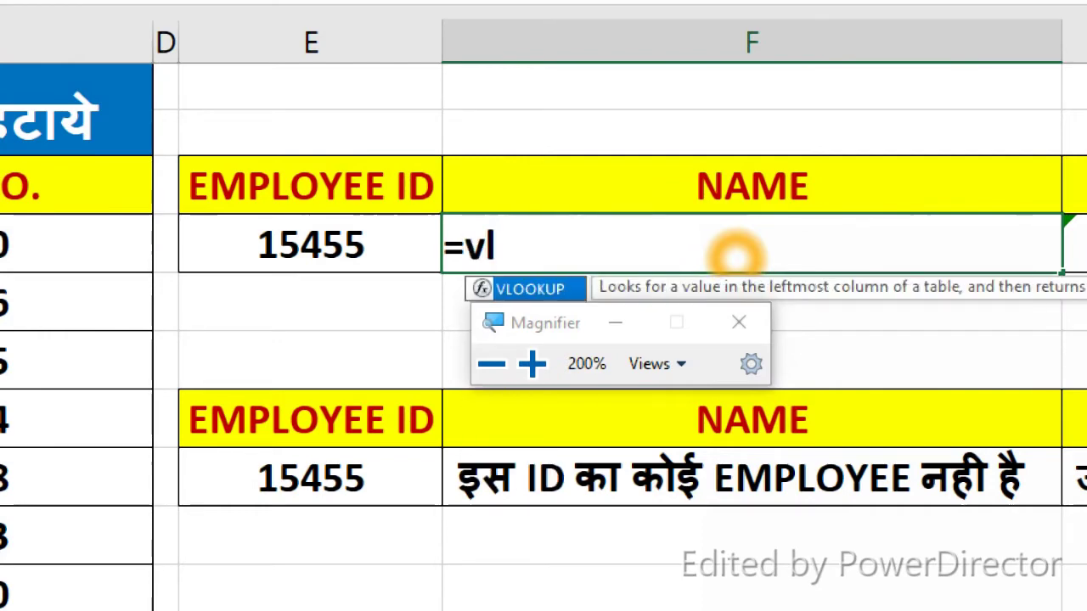
{"action": "double_click", "coordinate": [556, 287]}
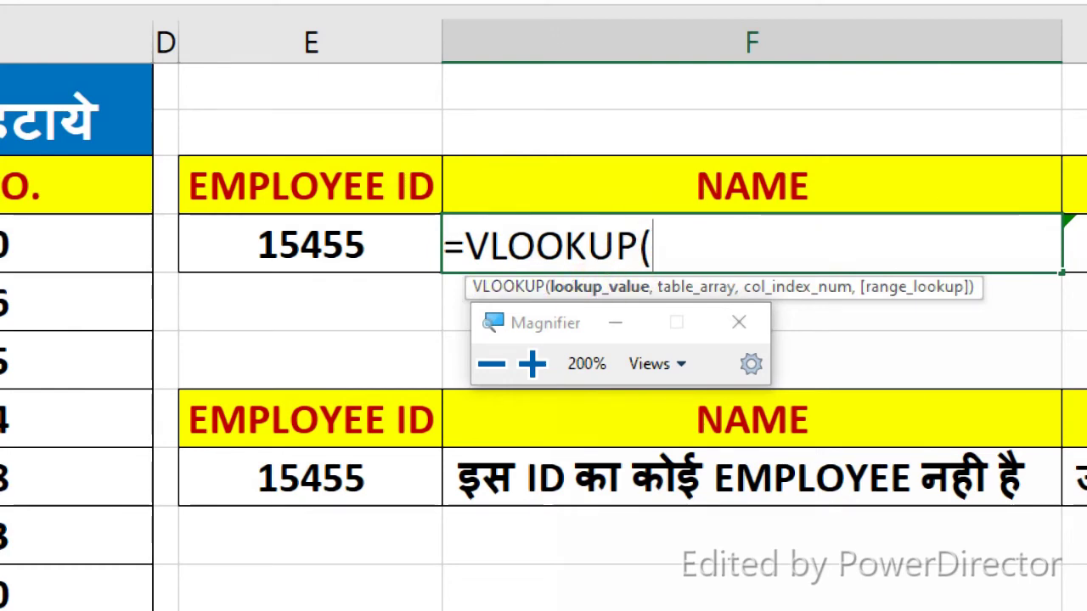
{"action": "left_click", "coordinate": [391, 264]}
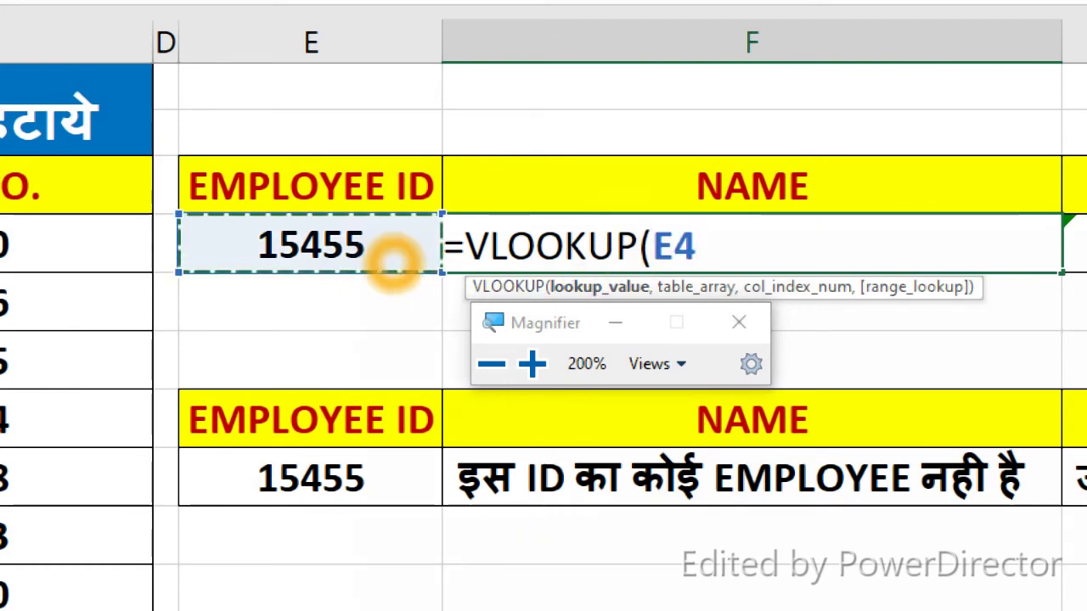
{"action": "type", "text": ","}
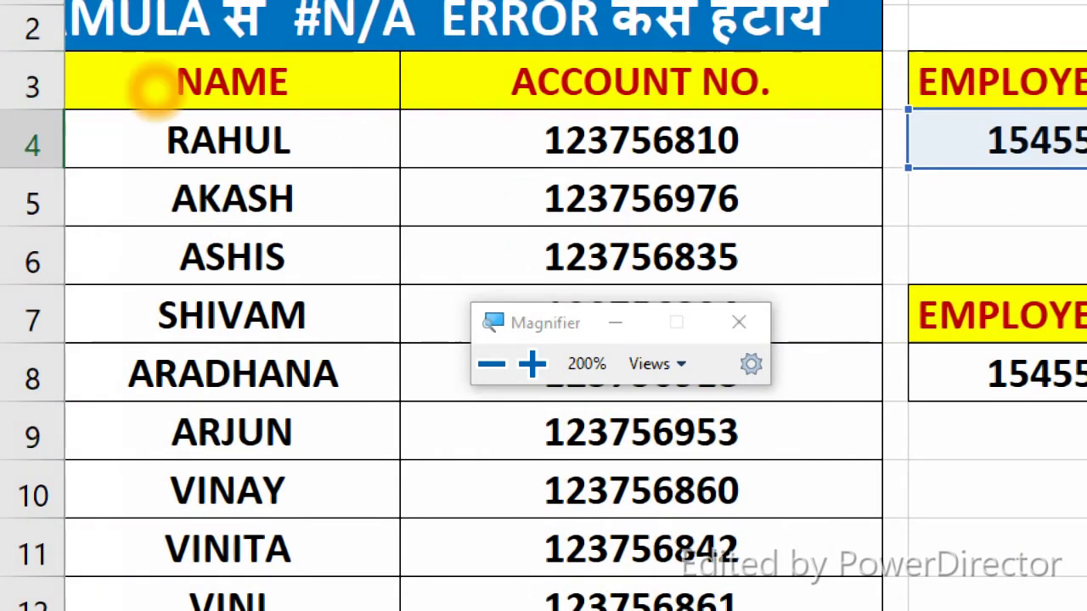
{"action": "left_click", "coordinate": [157, 151]}
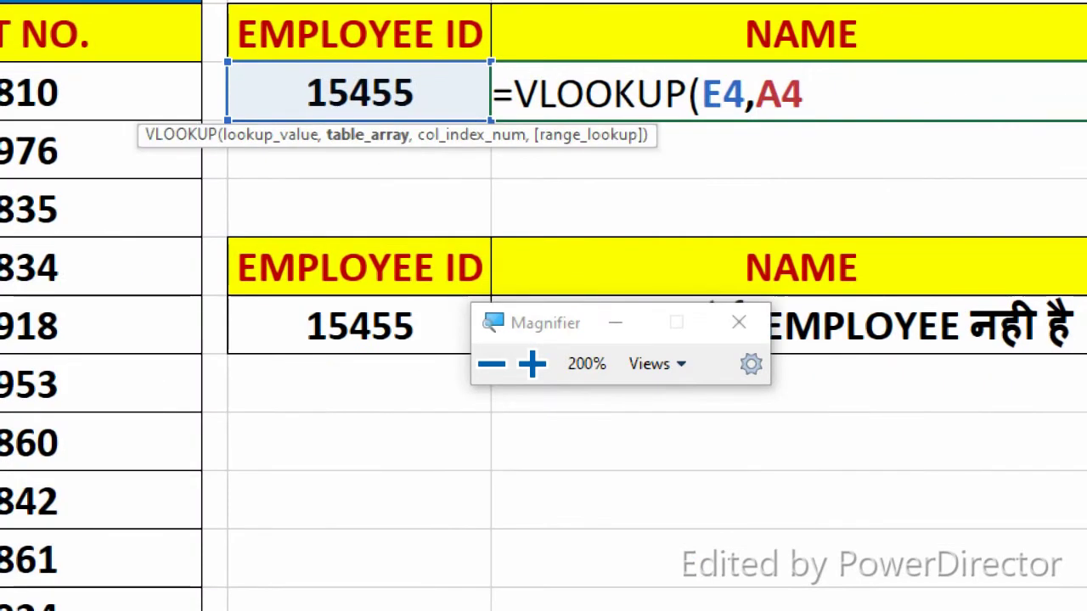
{"action": "key", "text": "BackSpace"}
{"action": "key", "text": "BackSpace"}
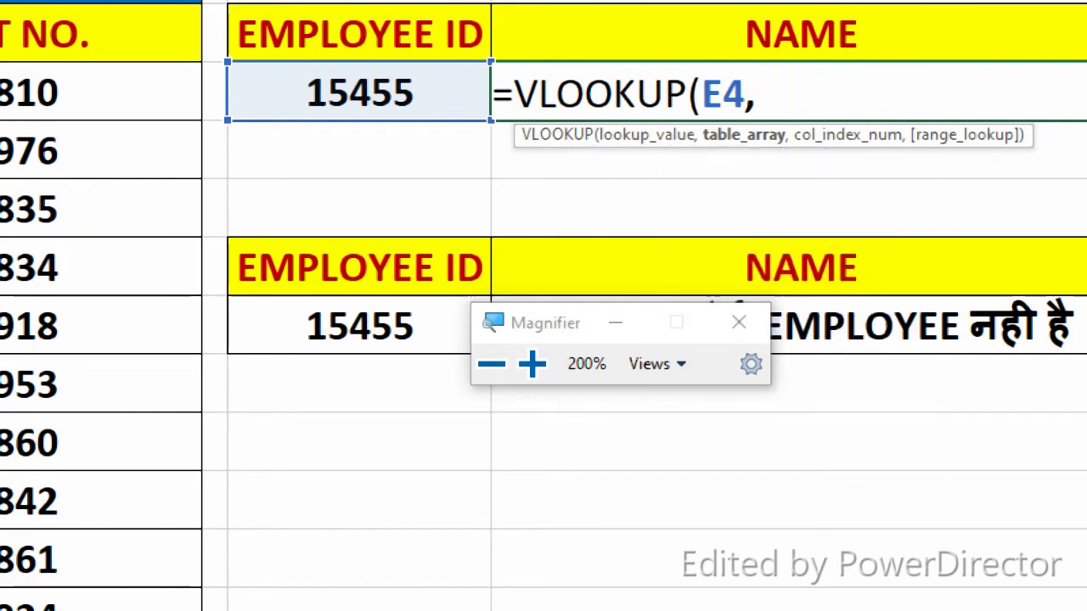
Complete F4 as =VLOOKUP(E4,A3:C13,2,0) with range A3:C13, column 2, exact match.
{"action": "key", "text": "super+minus"}
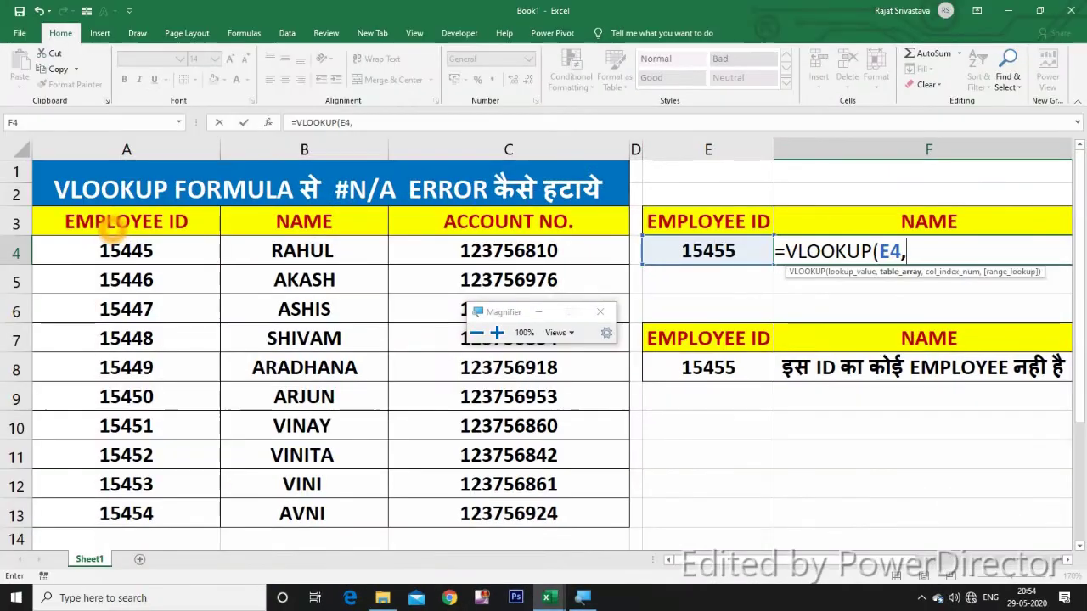
{"action": "left_click_drag", "start_coordinate": [75, 225], "coordinate": [560, 512]}
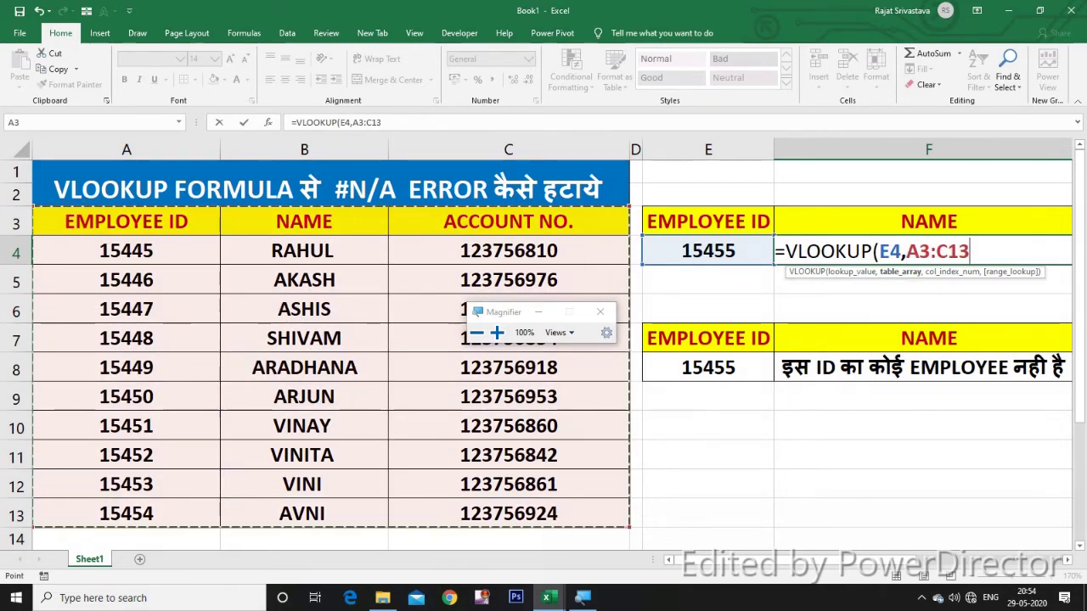
{"action": "type", "text": ","}
{"action": "key", "text": "super+plus"}
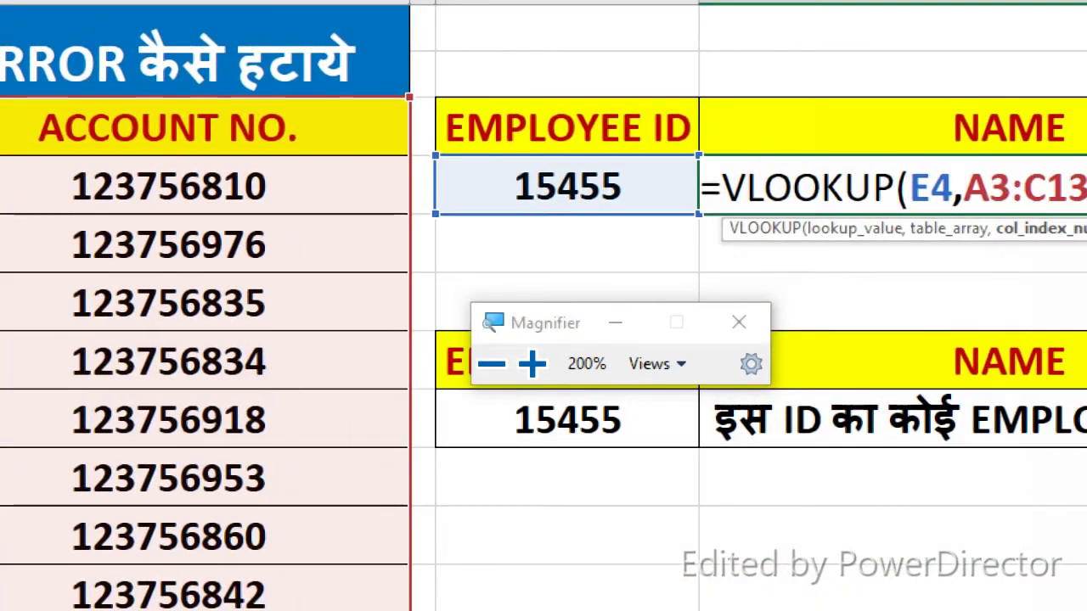
{"action": "type", "text": "2"}
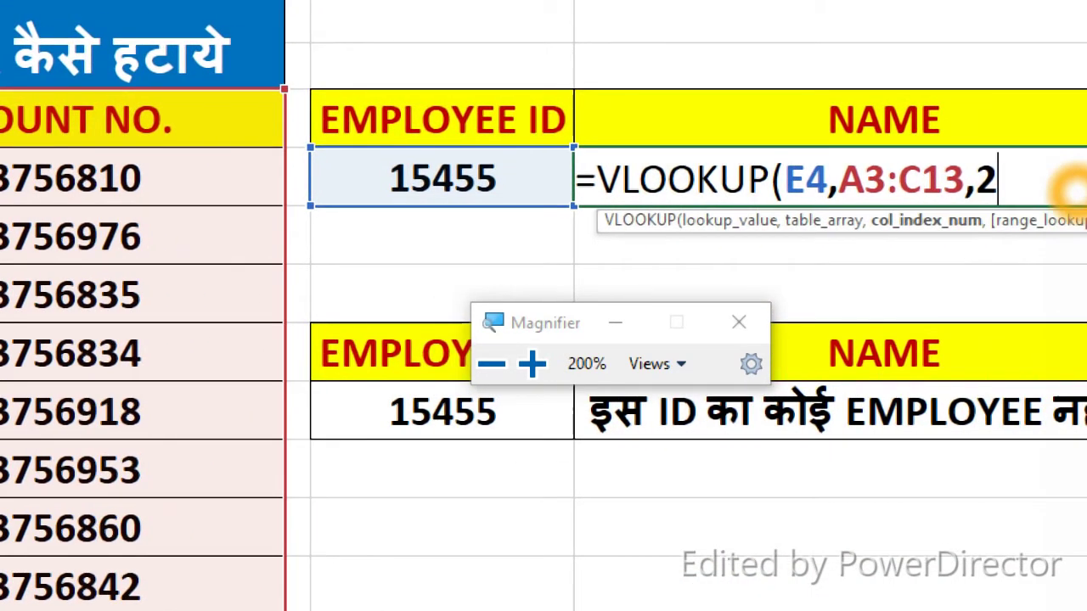
{"action": "type", "text": ","}
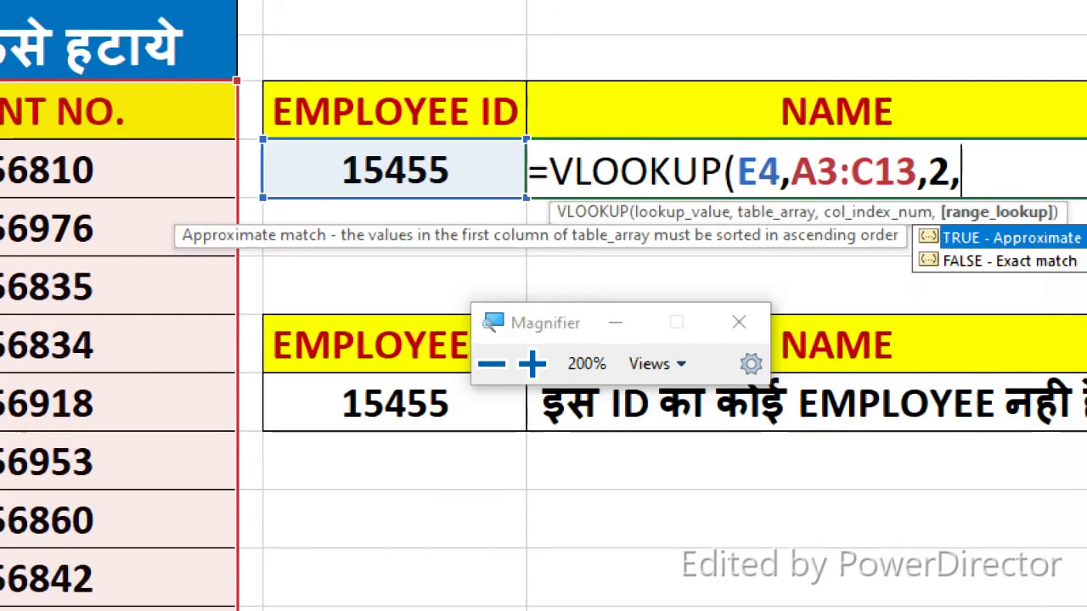
{"action": "type", "text": "0)"}
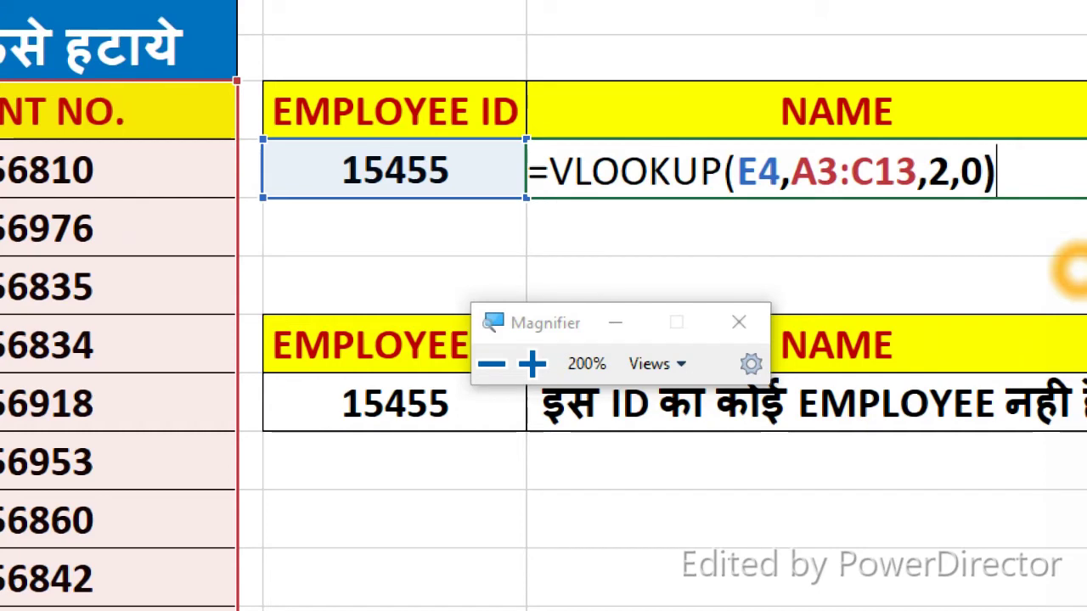
{"action": "key", "text": "Return"}
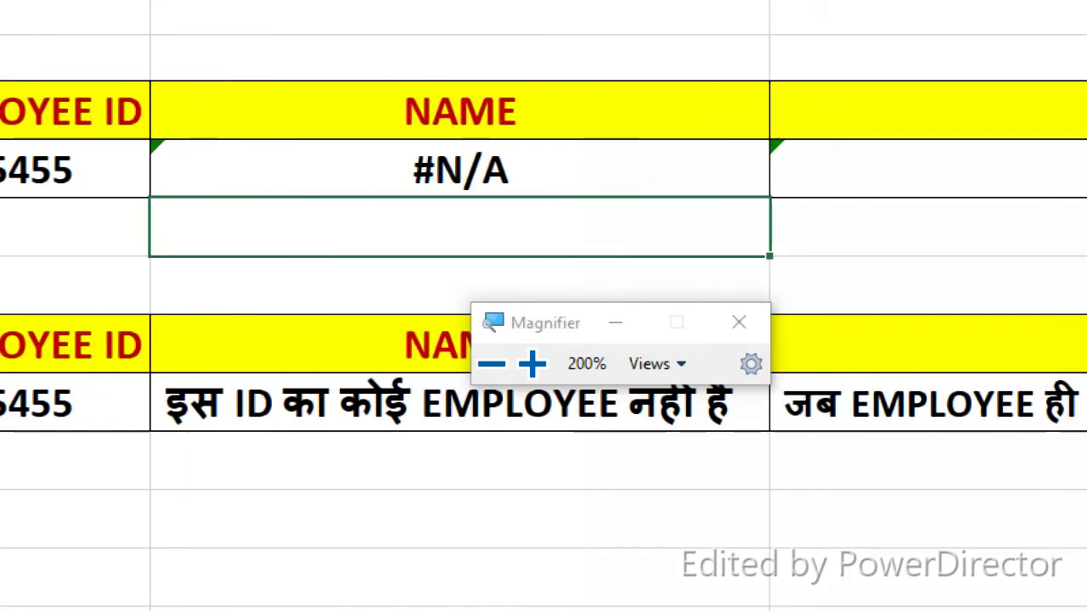
{"action": "left_click", "coordinate": [861, 182]}
Enter =VLOOKUP(E4,A3:C13,3,0) in G4 to return the account number.
{"action": "type", "text": "="}
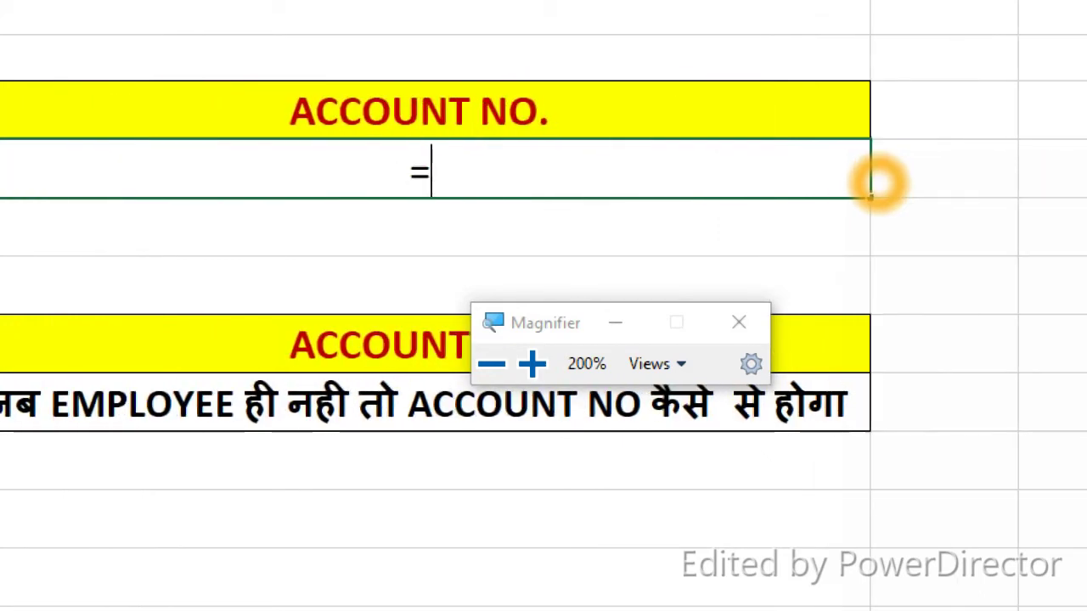
{"action": "type", "text": "vl"}
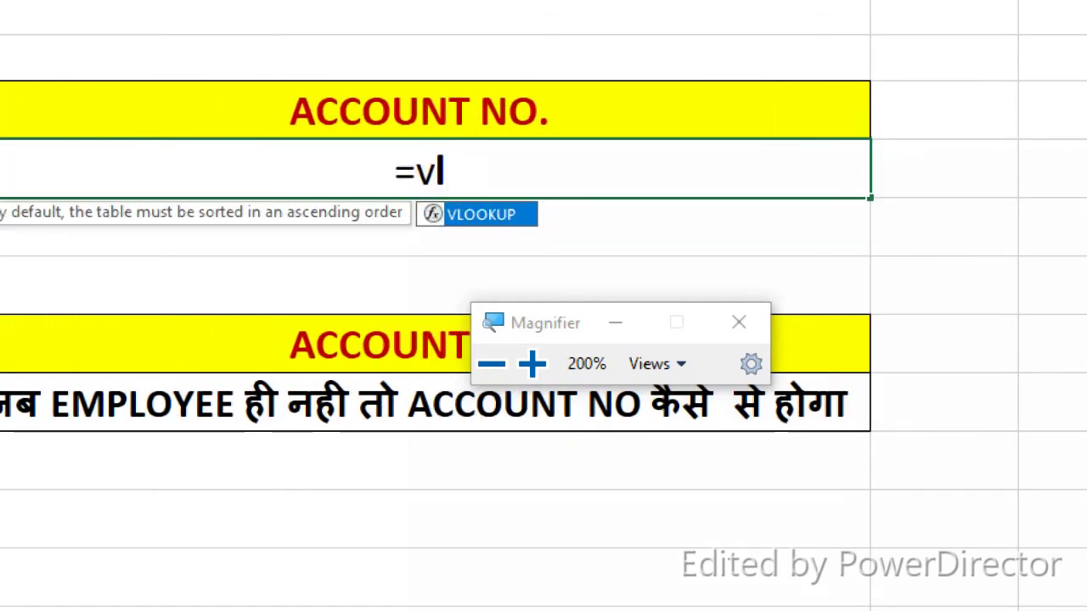
{"action": "double_click", "coordinate": [492, 214]}
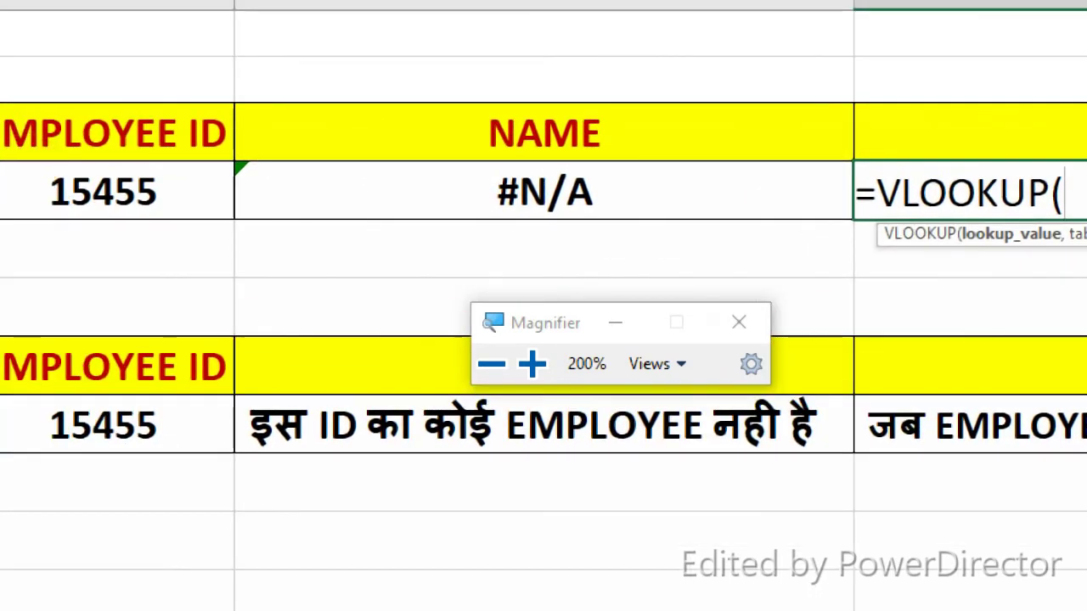
{"action": "left_click", "coordinate": [90, 200]}
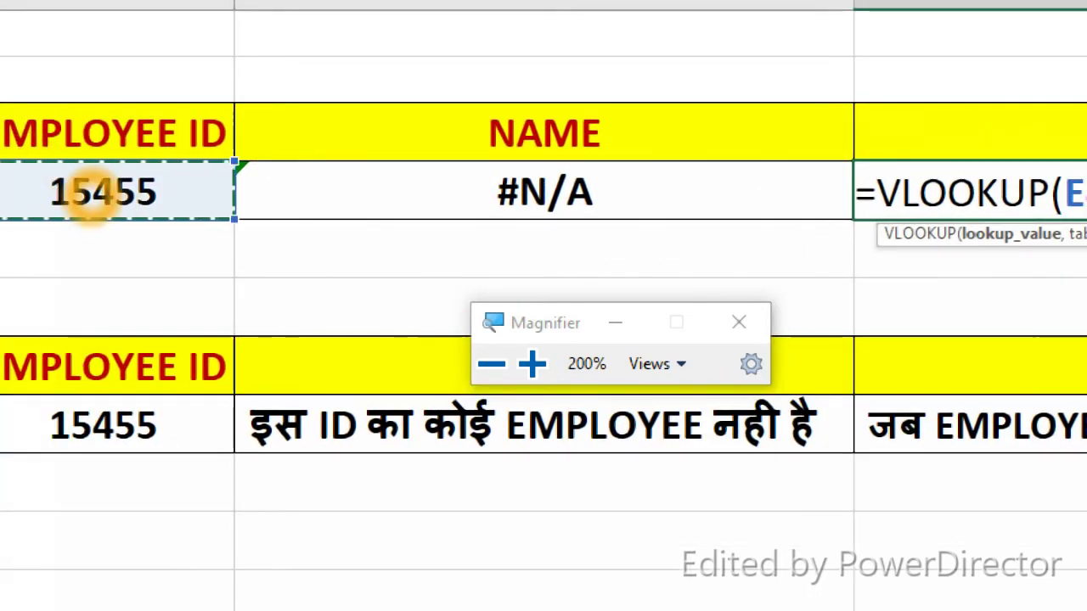
{"action": "type", "text": ","}
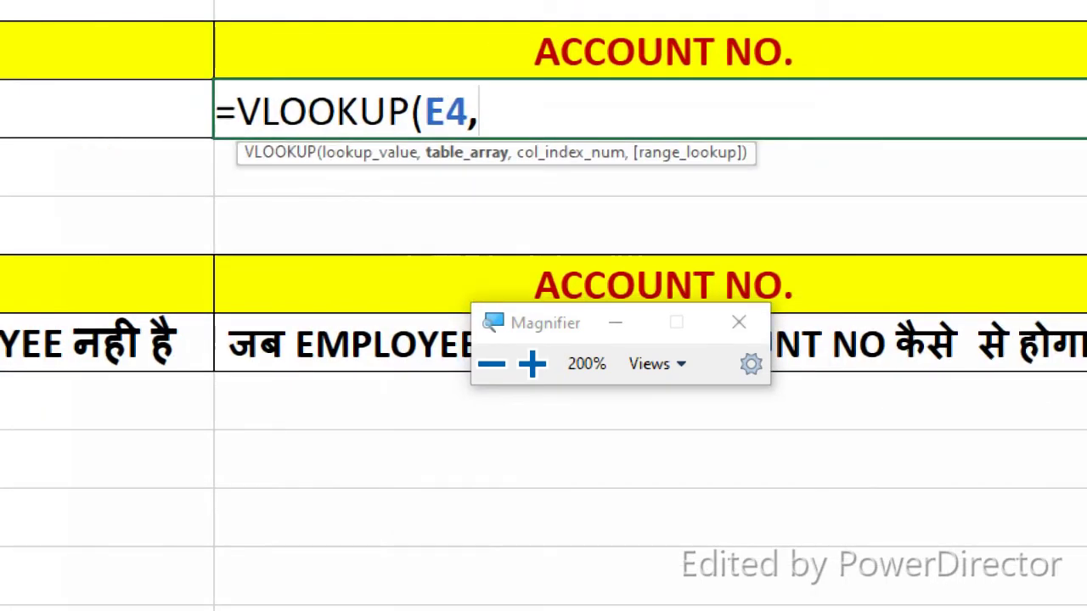
{"action": "key", "text": "super+minus"}
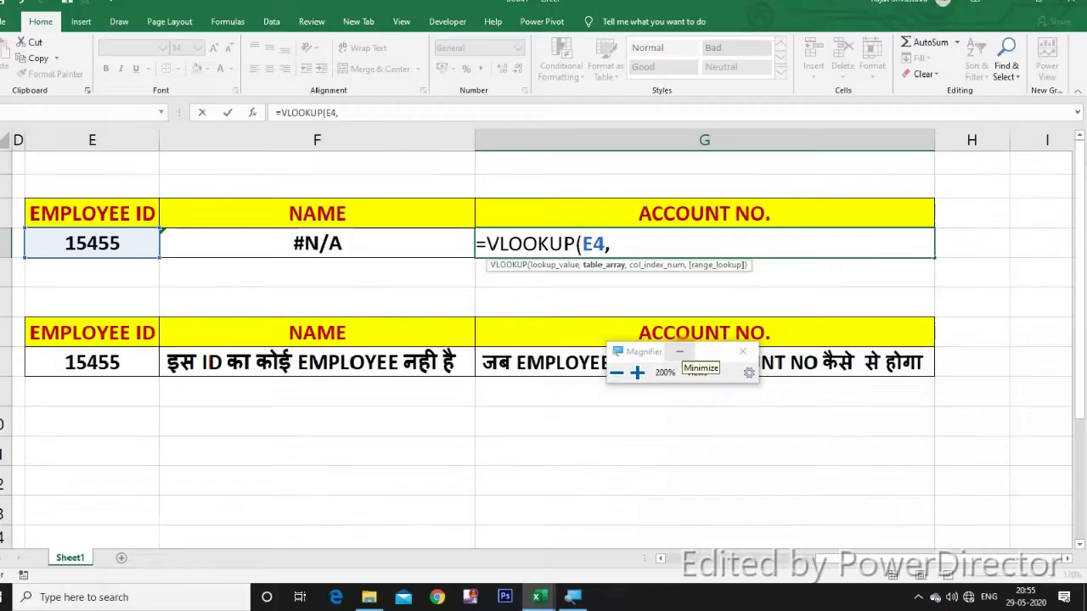
{"action": "scroll", "coordinate": [544, 340], "scroll_direction": "left", "scroll_amount": 3}
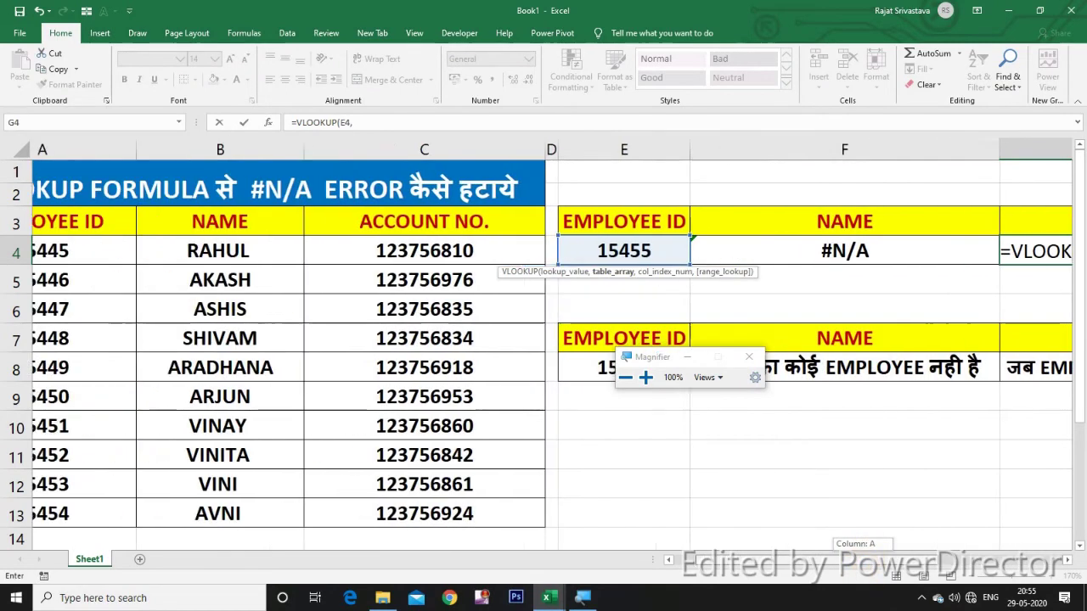
{"action": "left_click_drag", "start_coordinate": [126, 221], "coordinate": [550, 513]}
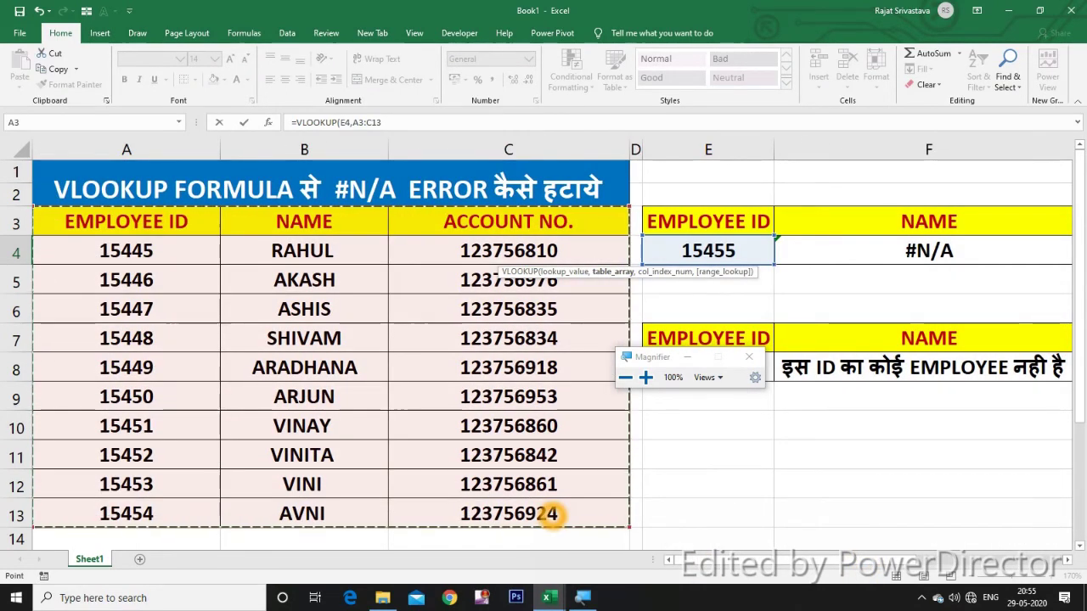
{"action": "key", "text": "super+plus"}
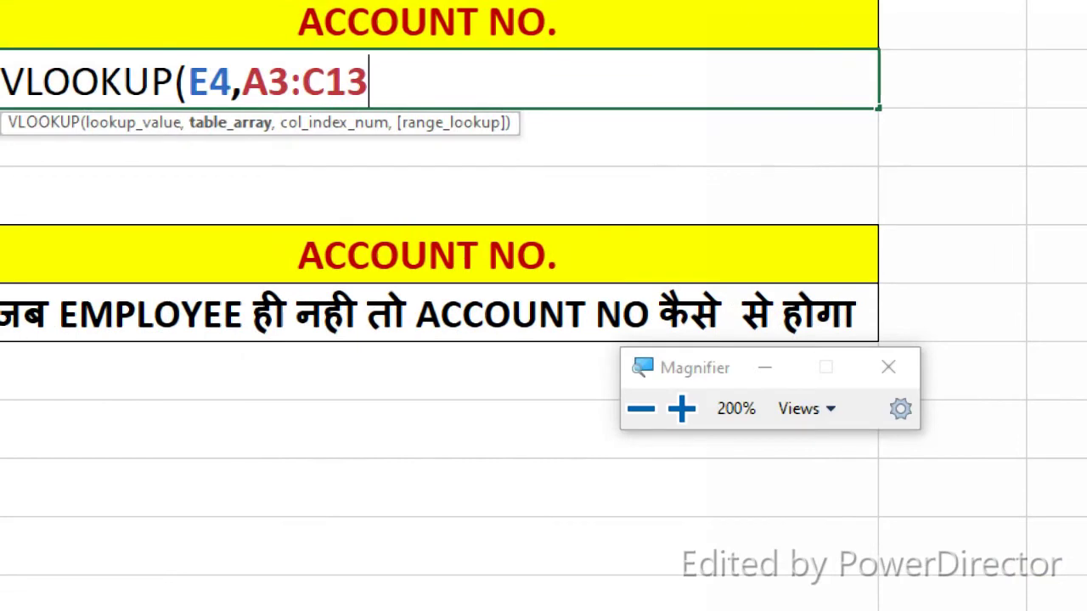
{"action": "type", "text": ","}
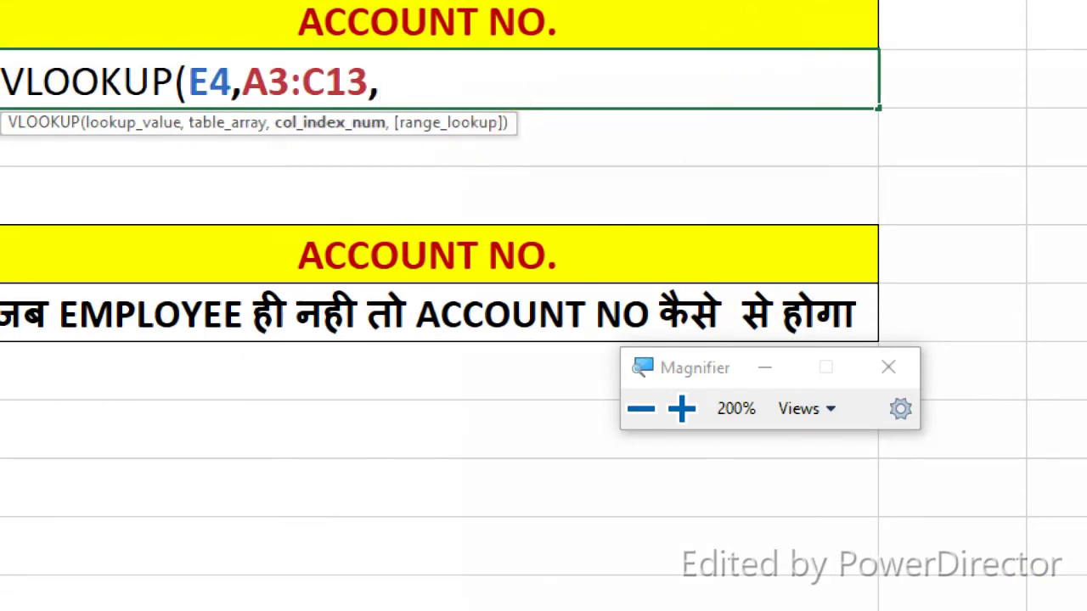
{"action": "type", "text": "3,0)"}
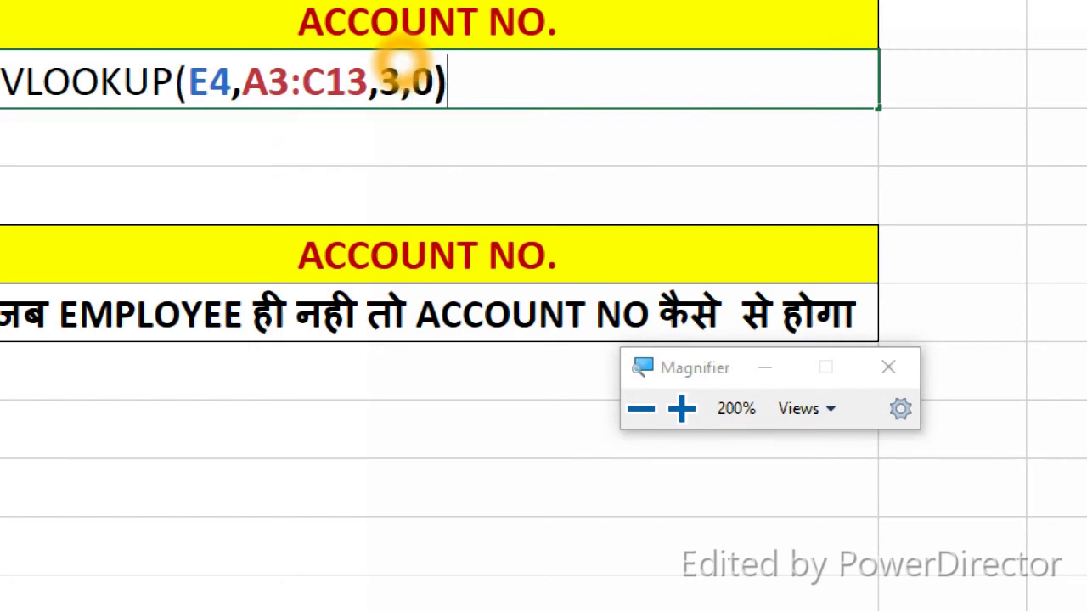
{"action": "key", "text": "Return"}
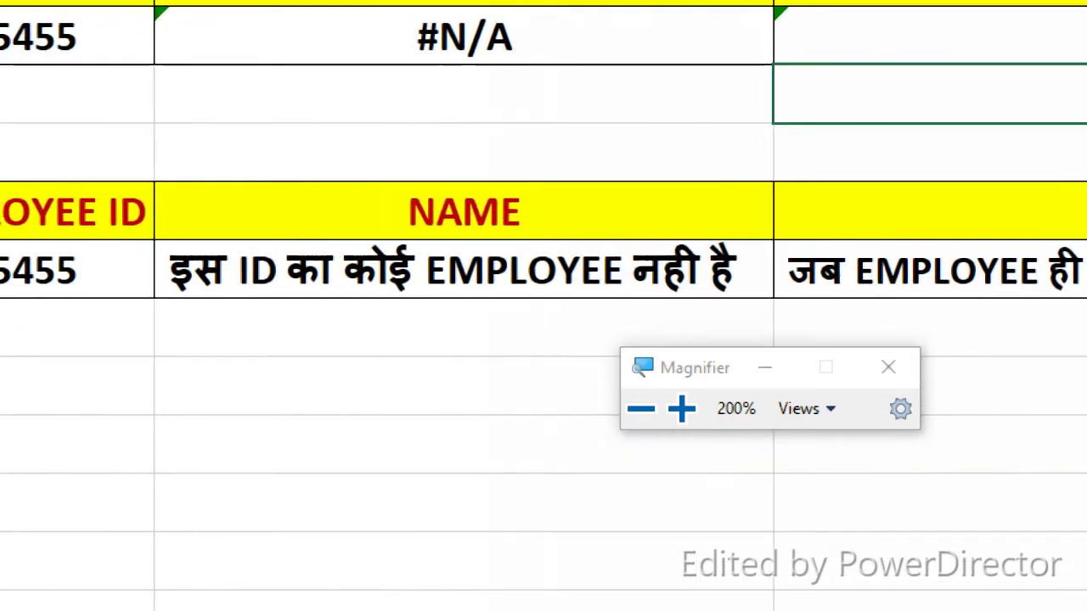
Edit F4 to read =IFERROR(VLOOKUP(E4,A3:C13,2,0)," ready for the fallback text.
{"action": "left_click", "coordinate": [499, 34]}
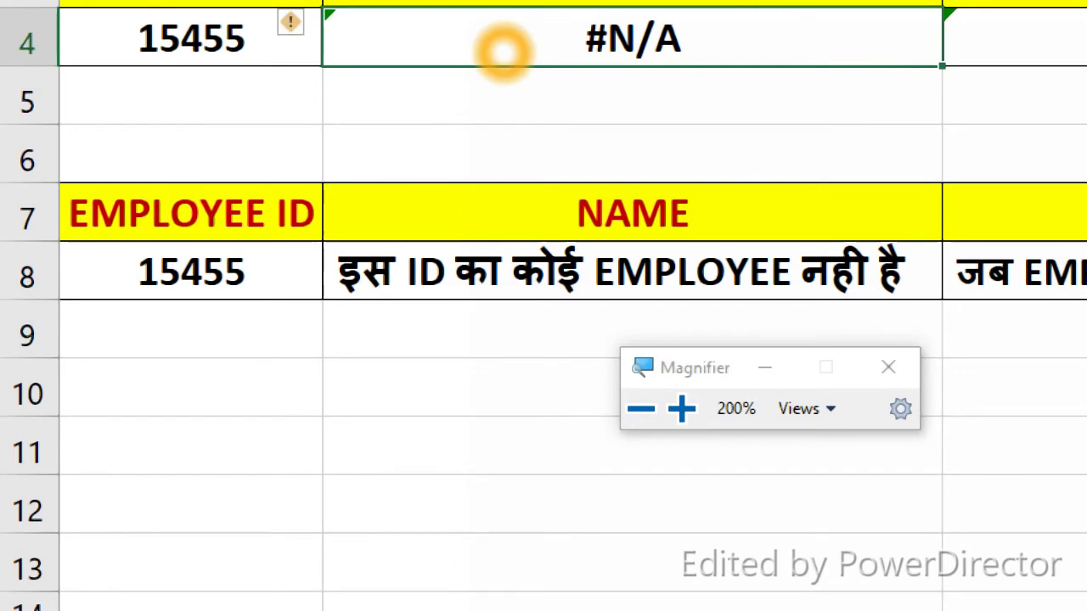
{"action": "double_click", "coordinate": [488, 45]}
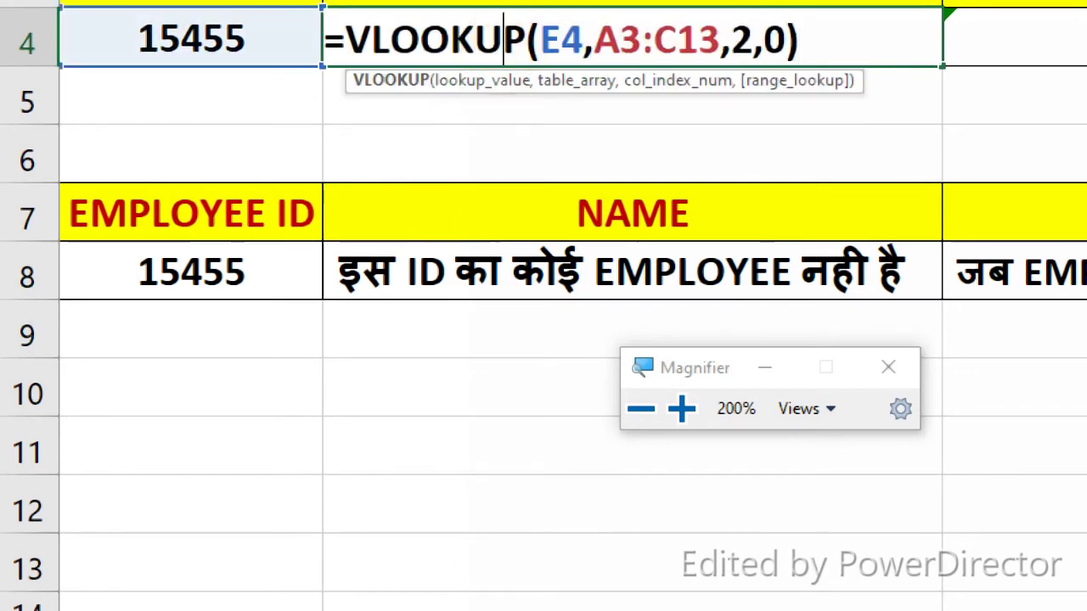
{"action": "left_click", "coordinate": [338, 51]}
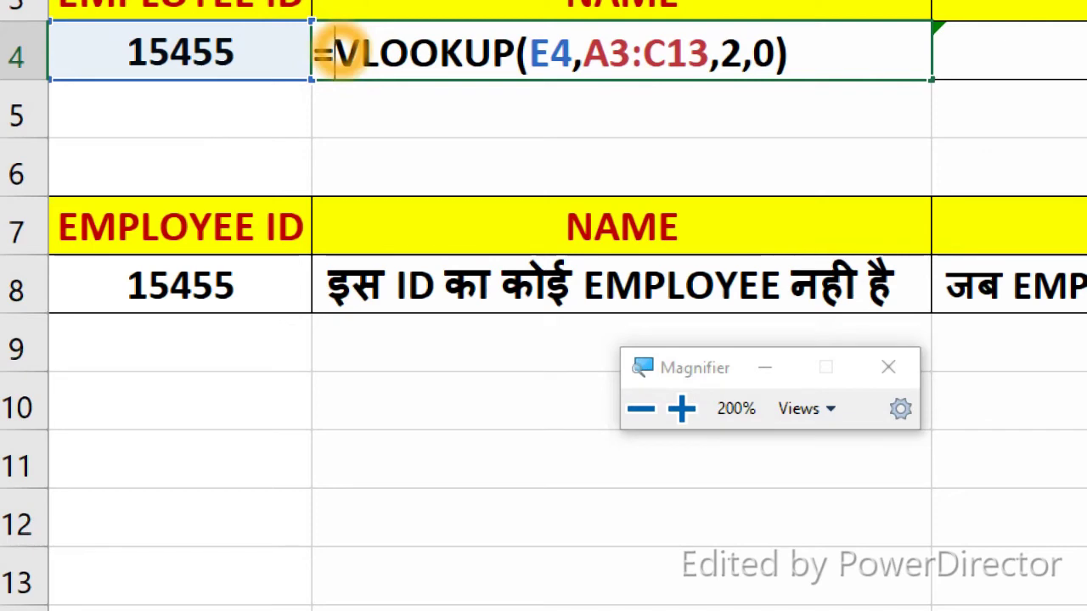
{"action": "type", "text": "("}
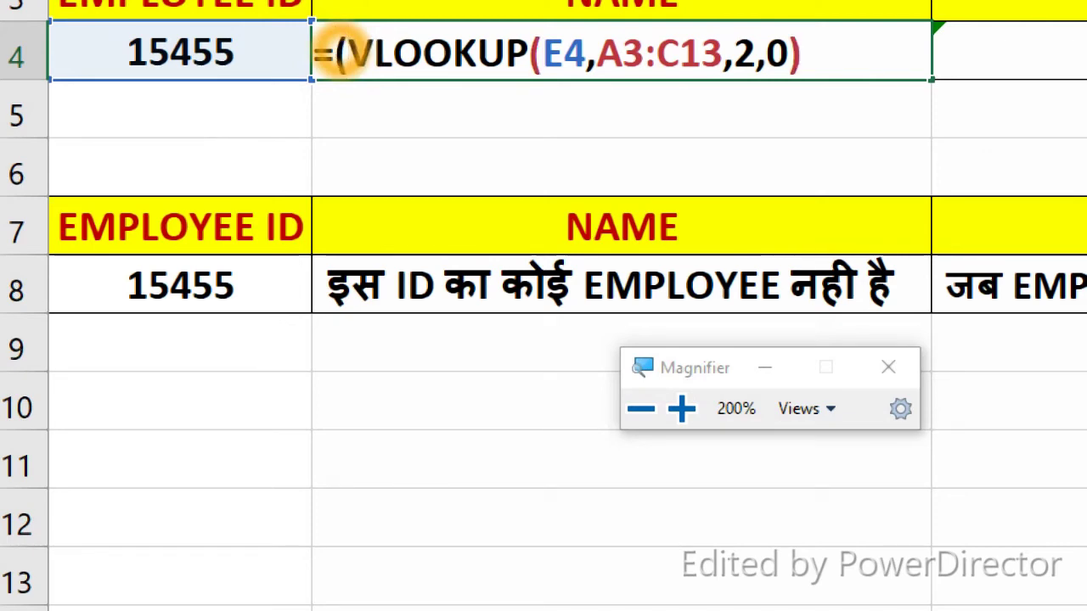
{"action": "type", "text": "iferr"}
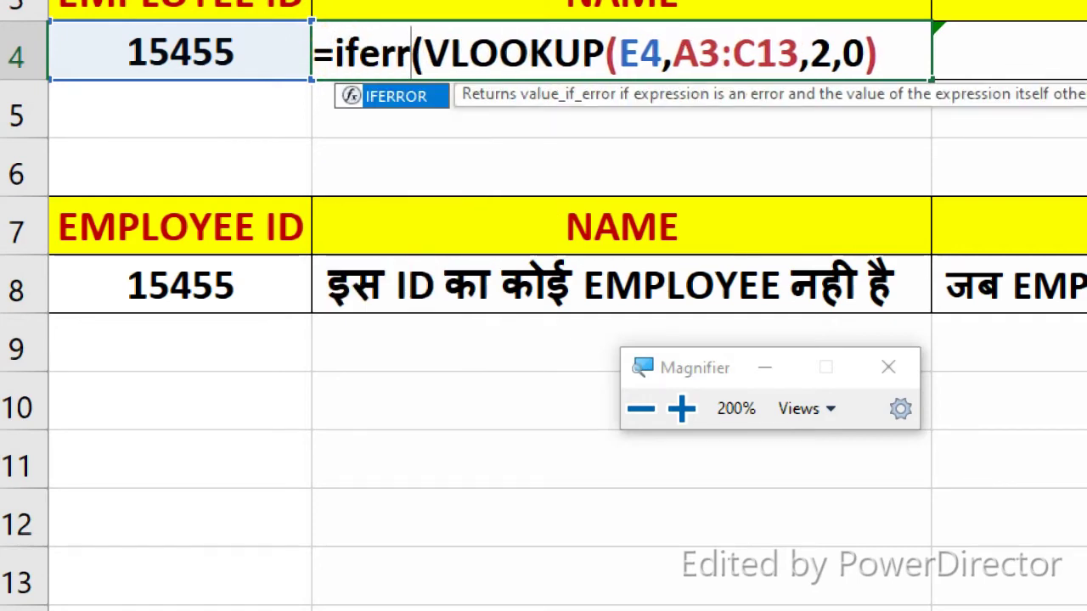
{"action": "double_click", "coordinate": [399, 97]}
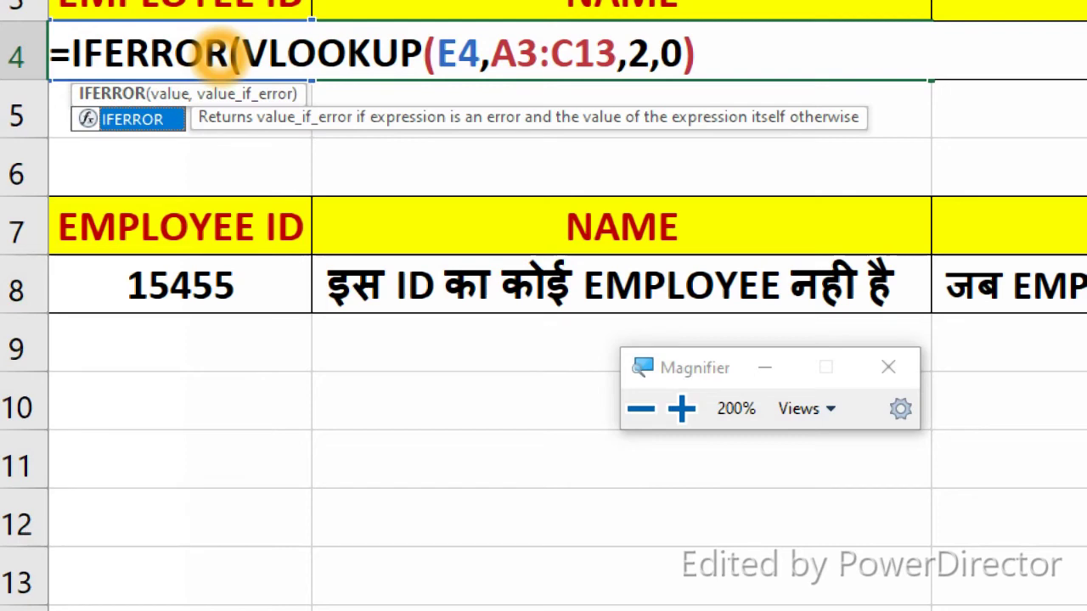
{"action": "left_click", "coordinate": [229, 53]}
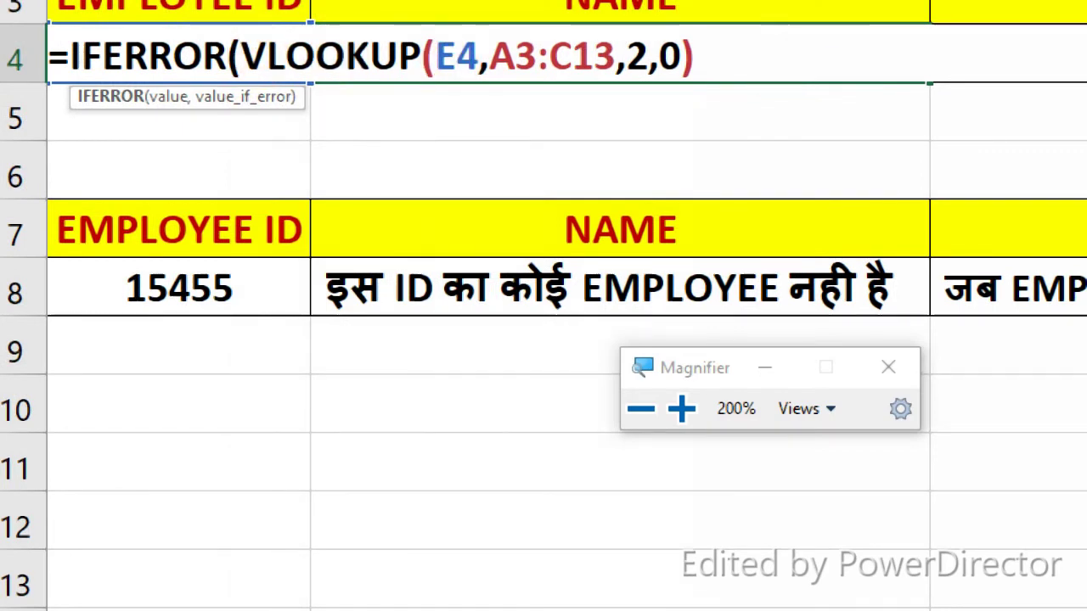
{"action": "left_click", "coordinate": [695, 57]}
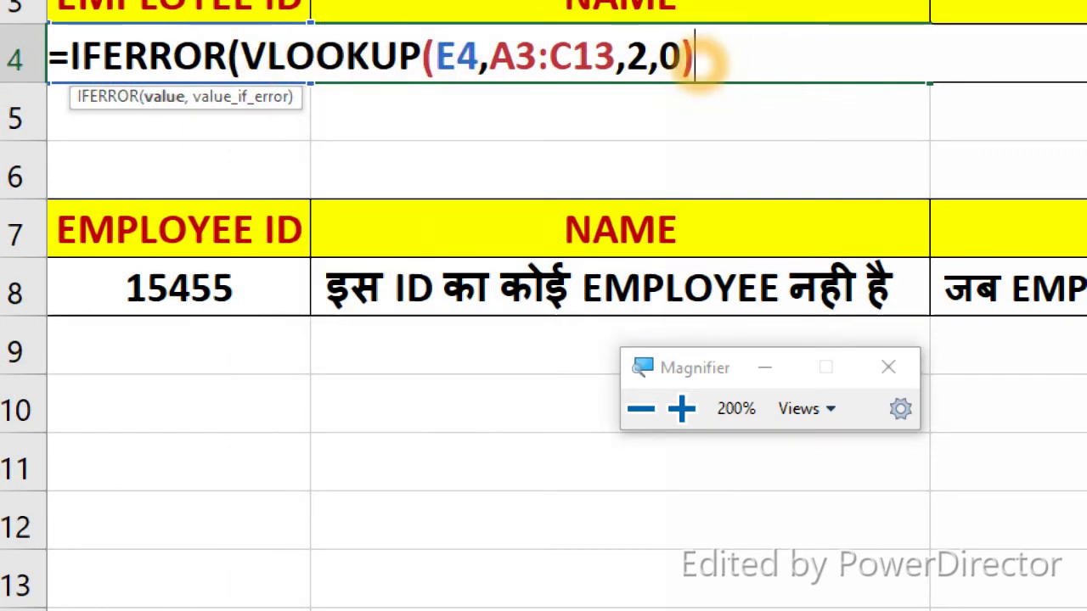
{"action": "type", "text": ","}
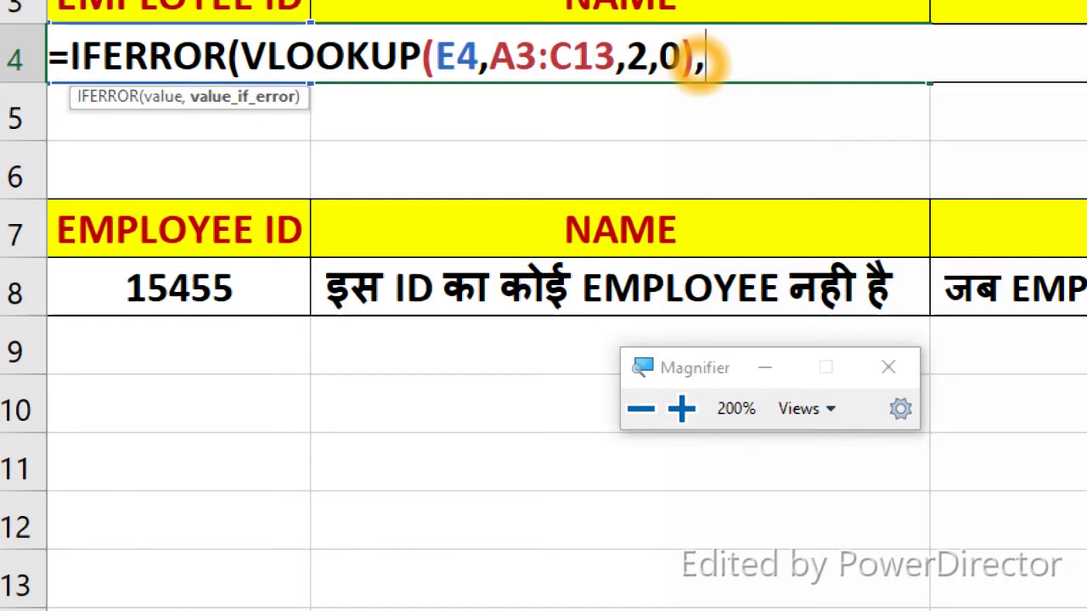
{"action": "type", "text": "\""}
Finish F4 as =IFERROR(VLOOKUP(E4,A3:C13,2,0),"NOT FOUND") so ID 15455 shows NOT FOUND.
{"action": "type", "text": "no"}
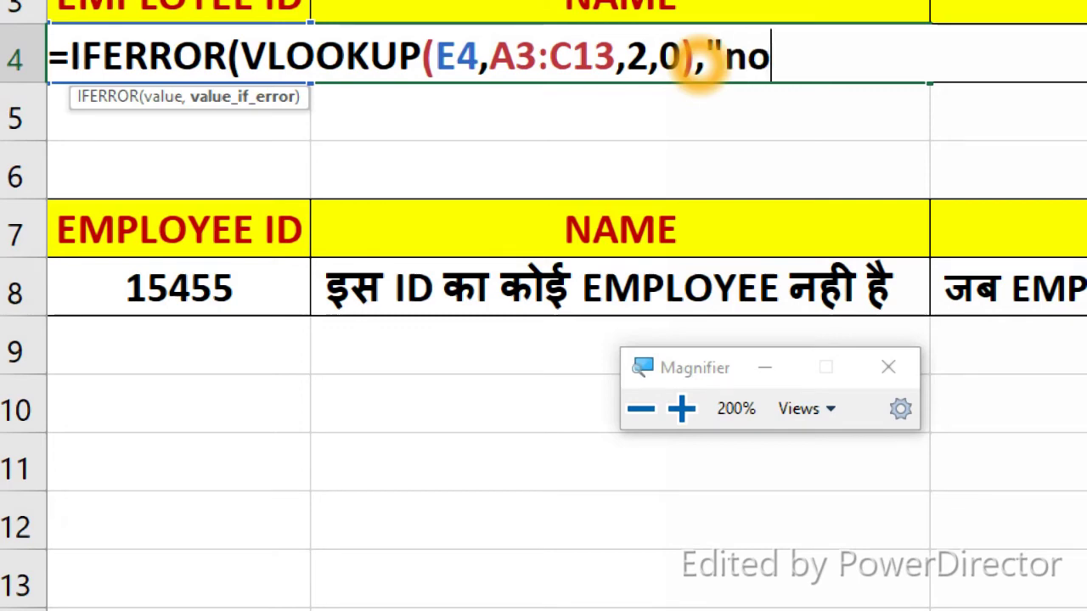
{"action": "key", "text": "BackSpace"}
{"action": "key", "text": "BackSpace"}
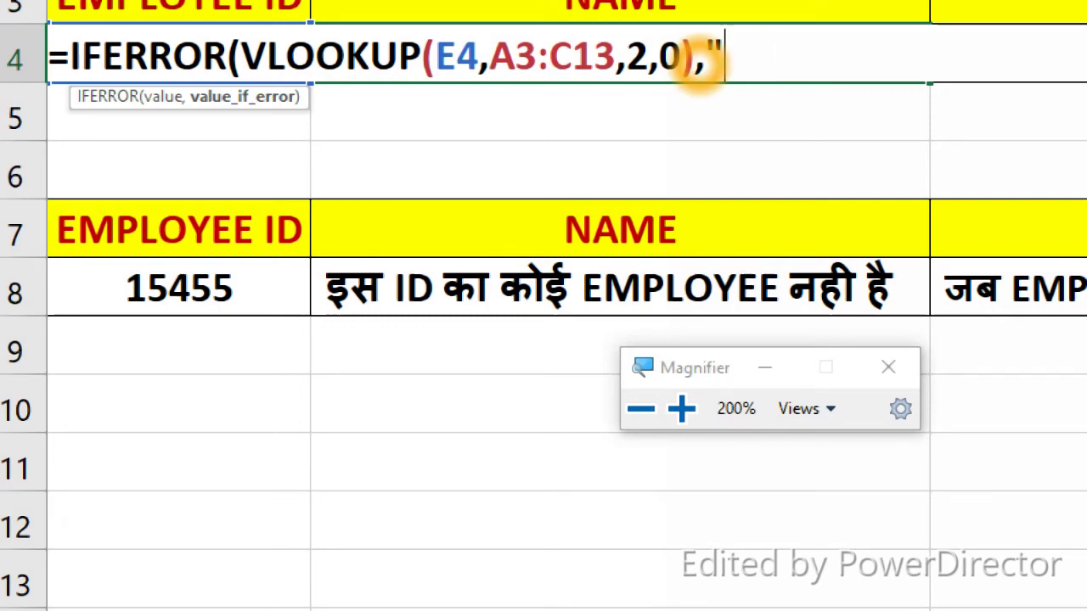
{"action": "type", "text": "NOT "}
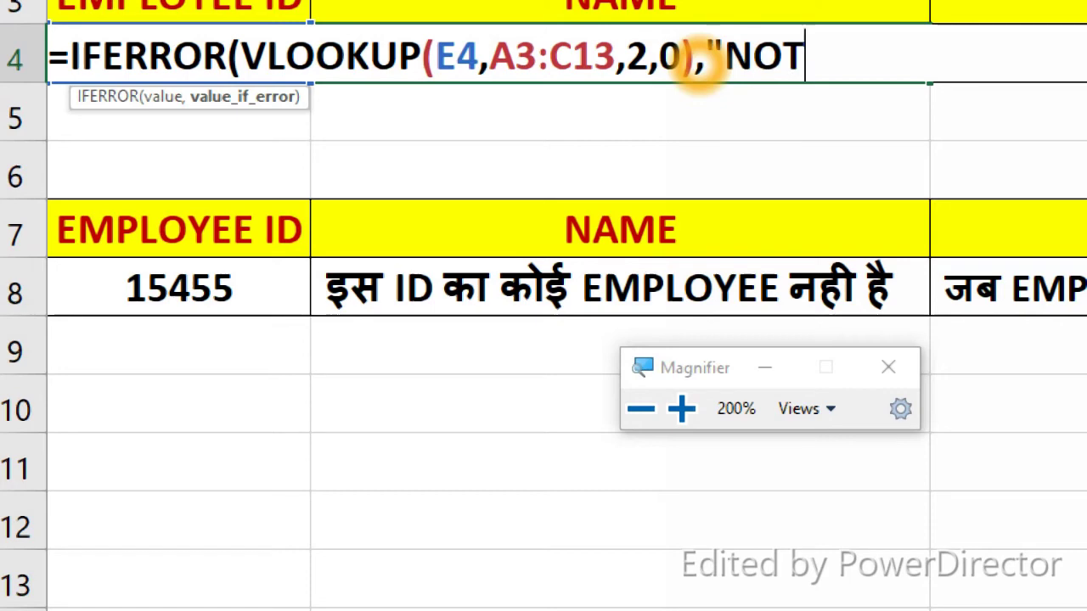
{"action": "type", "text": "FOUND"}
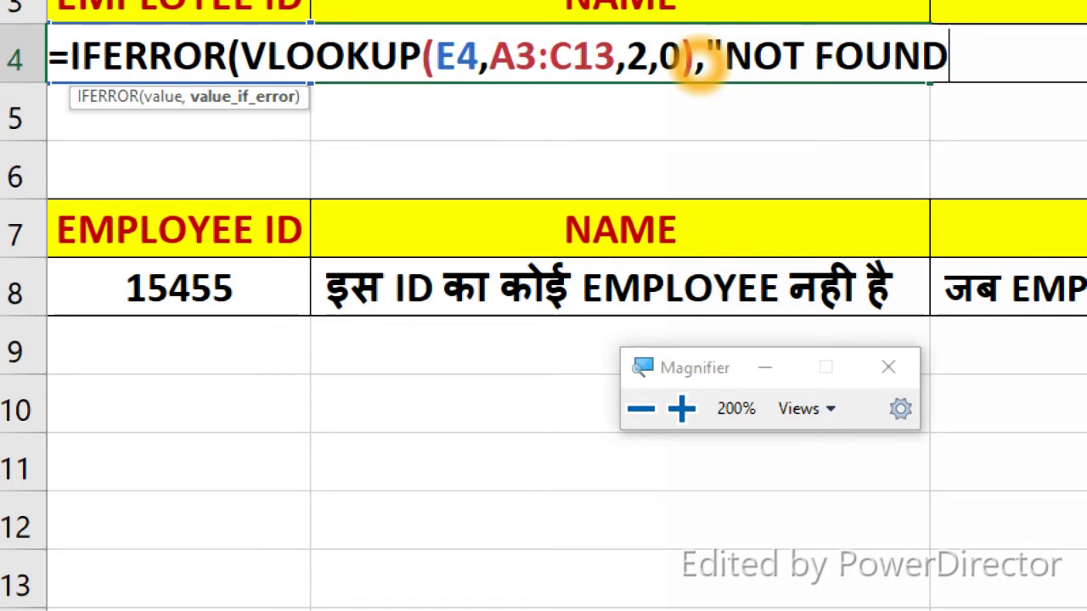
{"action": "type", "text": "\""}
{"action": "type", "text": ")"}
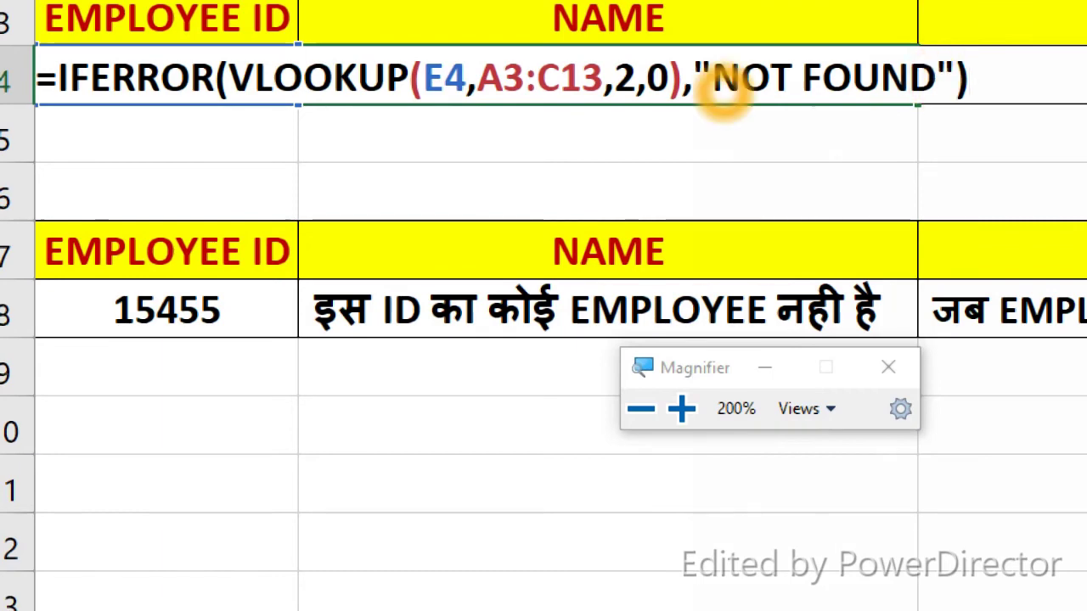
{"action": "key", "text": "Return"}
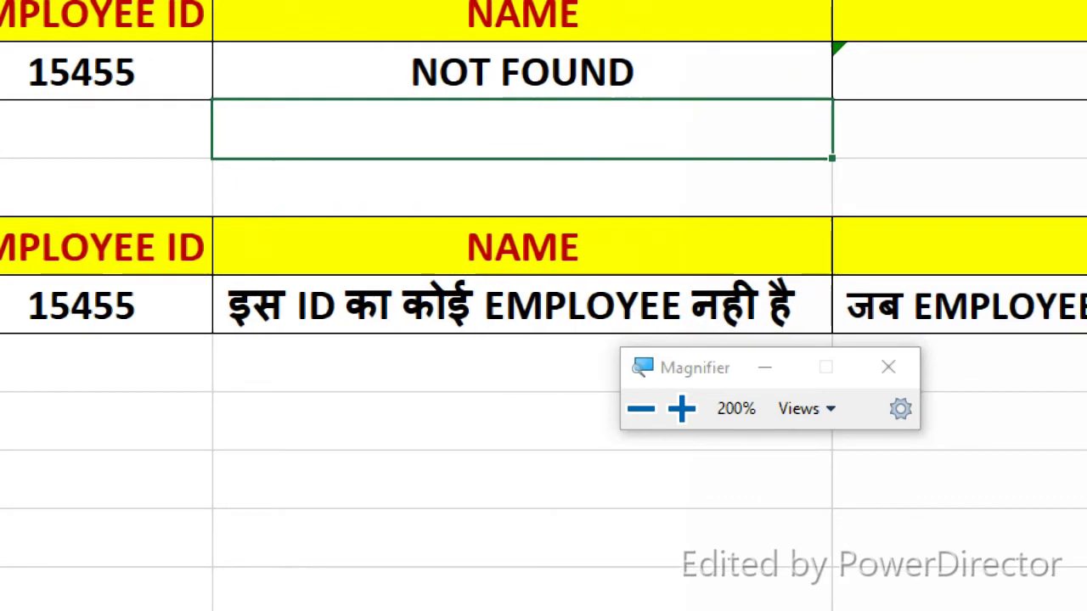
Rewrite G4 as =IFERROR(VLOOKUP(E4,A3:C13,3,0),"NOT FOUND").
{"action": "double_click", "coordinate": [1014, 80]}
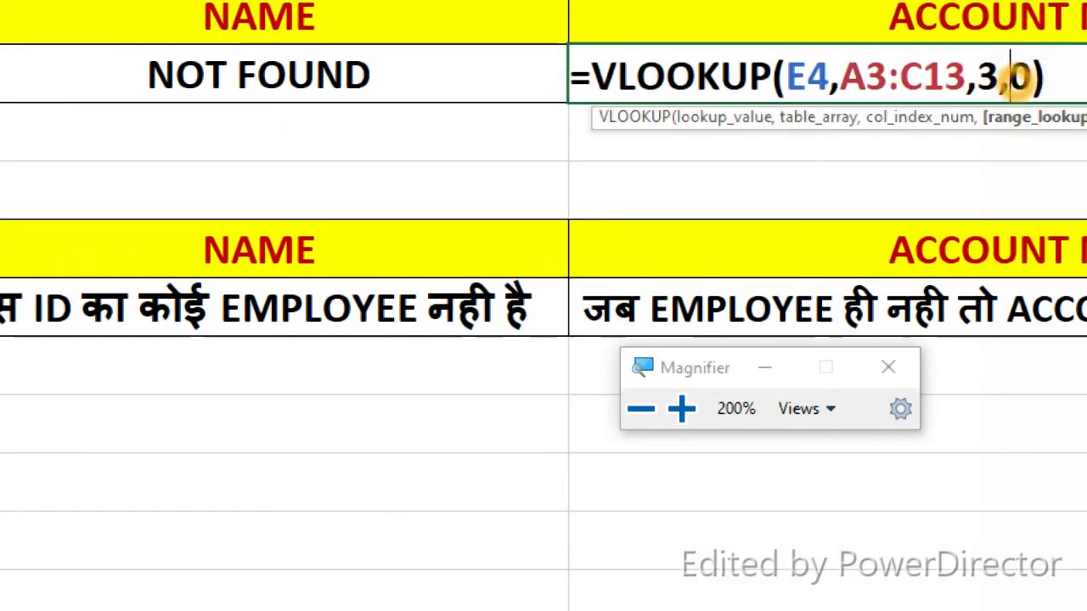
{"action": "left_click", "coordinate": [592, 78]}
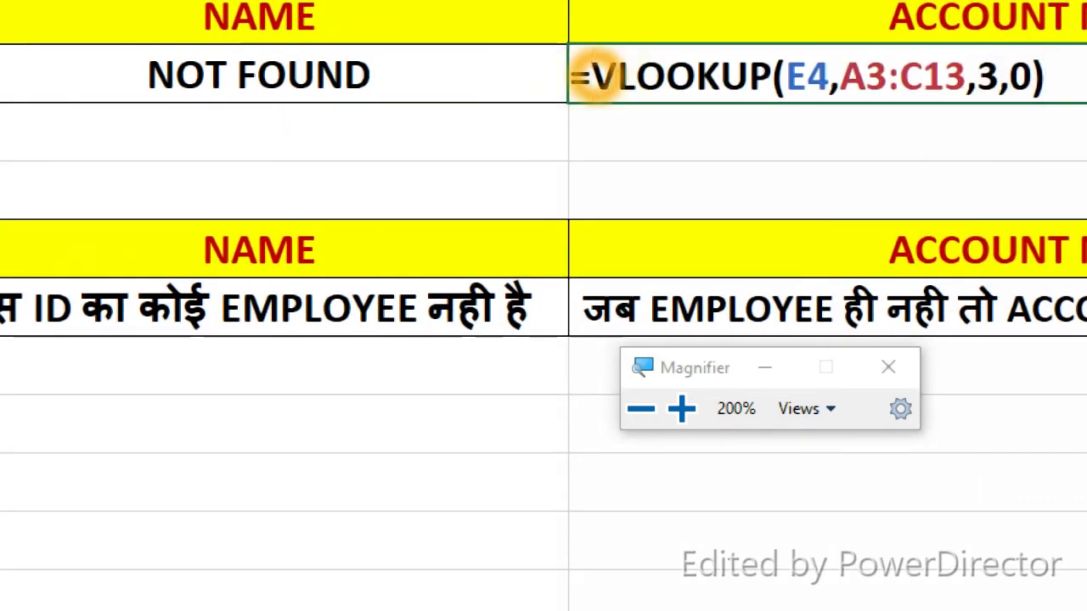
{"action": "type", "text": "("}
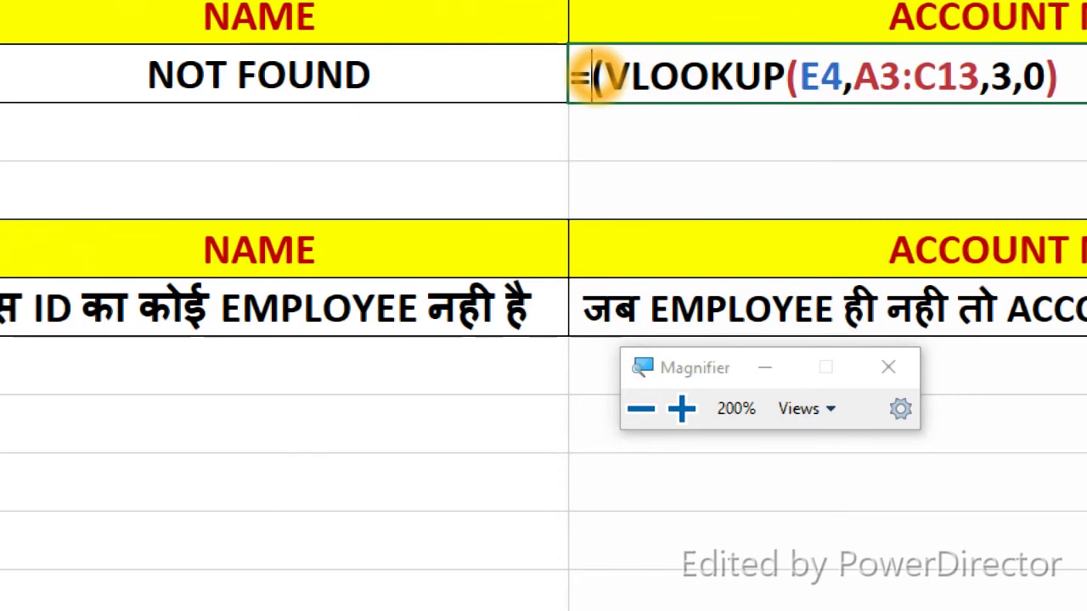
{"action": "type", "text": "I"}
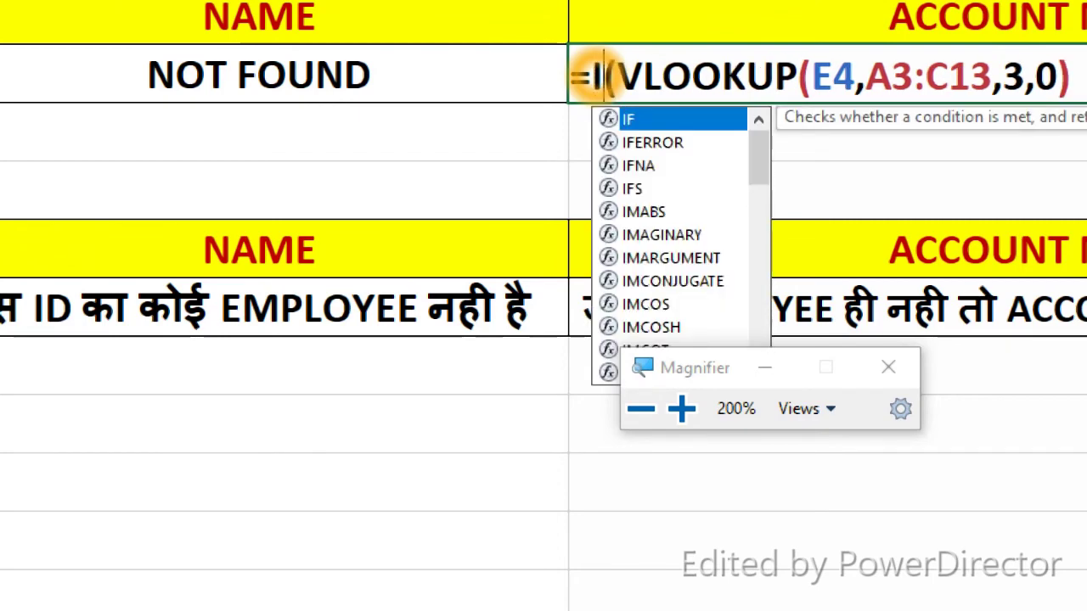
{"action": "type", "text": "FE"}
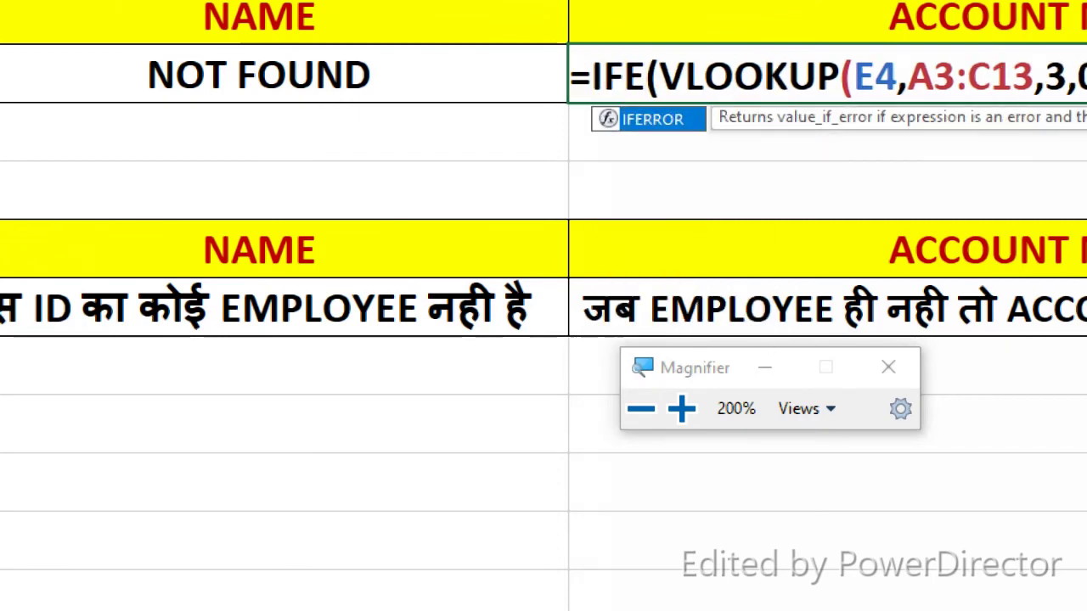
{"action": "type", "text": "RROR"}
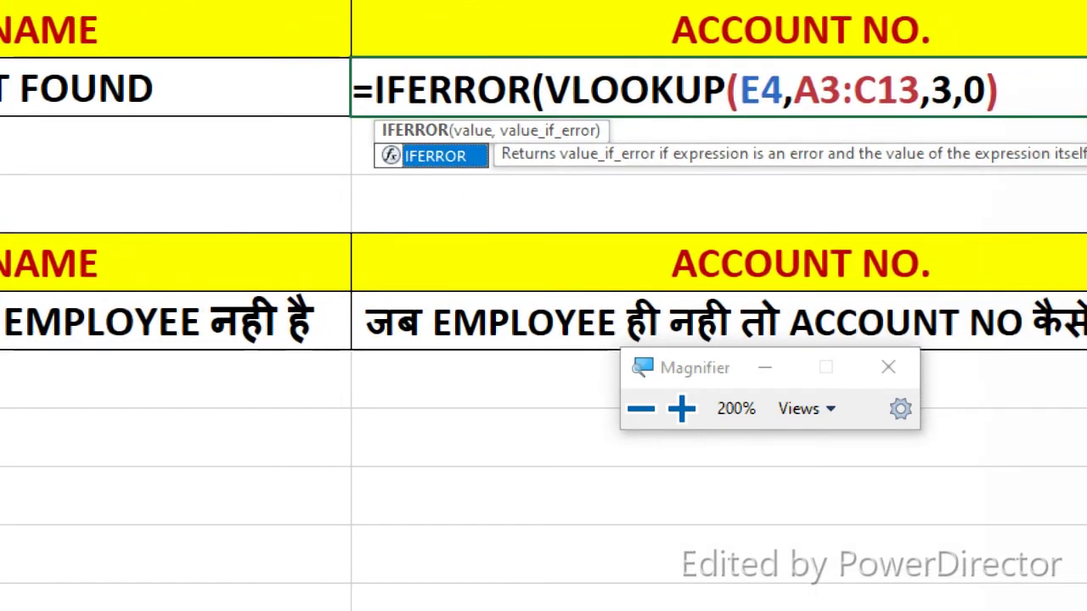
{"action": "left_click", "coordinate": [999, 98]}
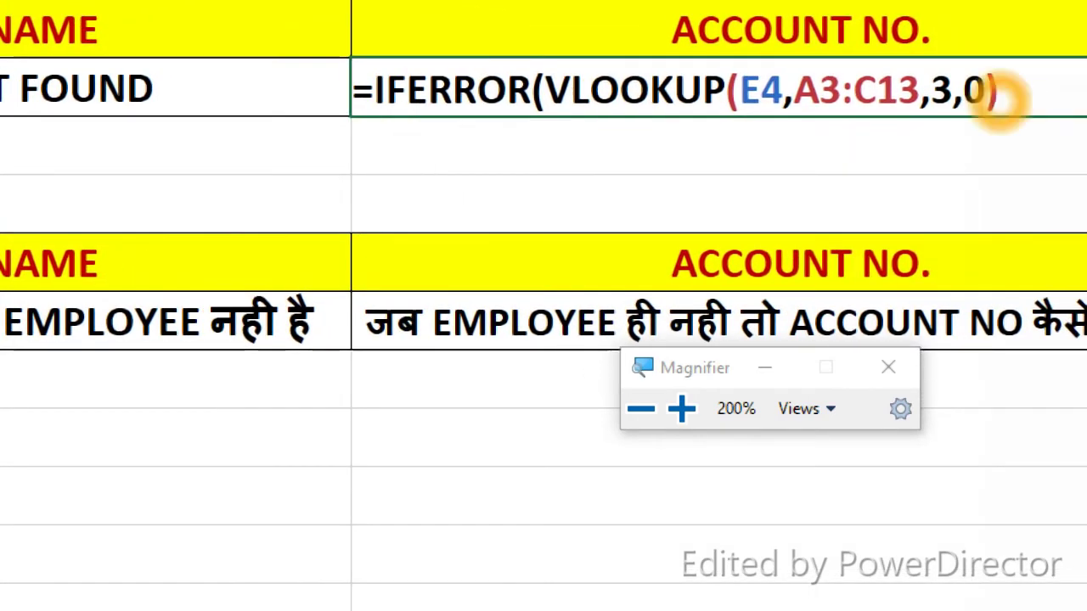
{"action": "type", "text": ",\""}
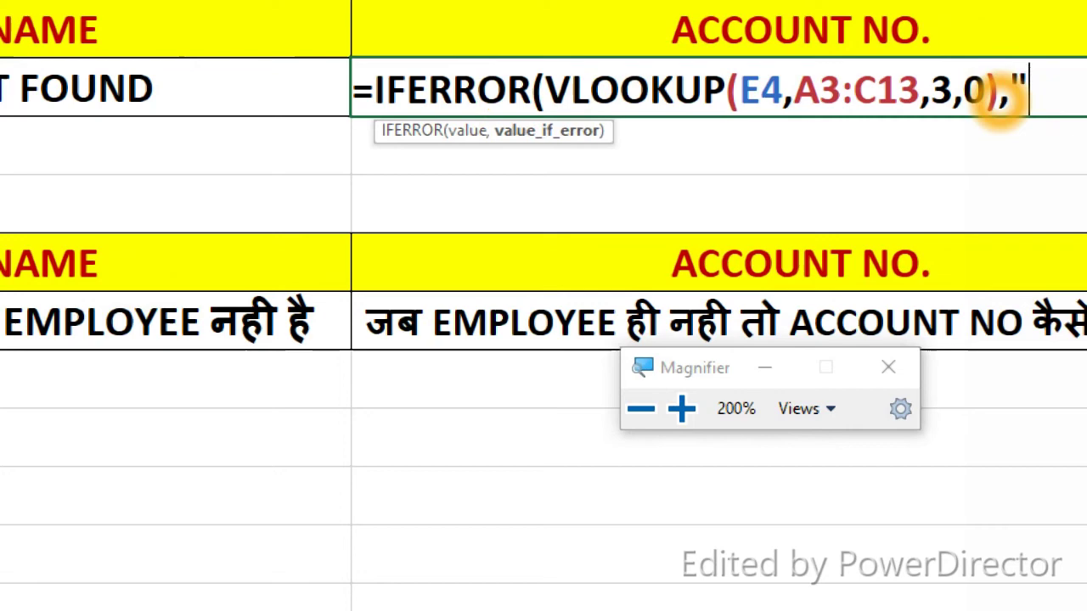
{"action": "type", "text": "NOT "}
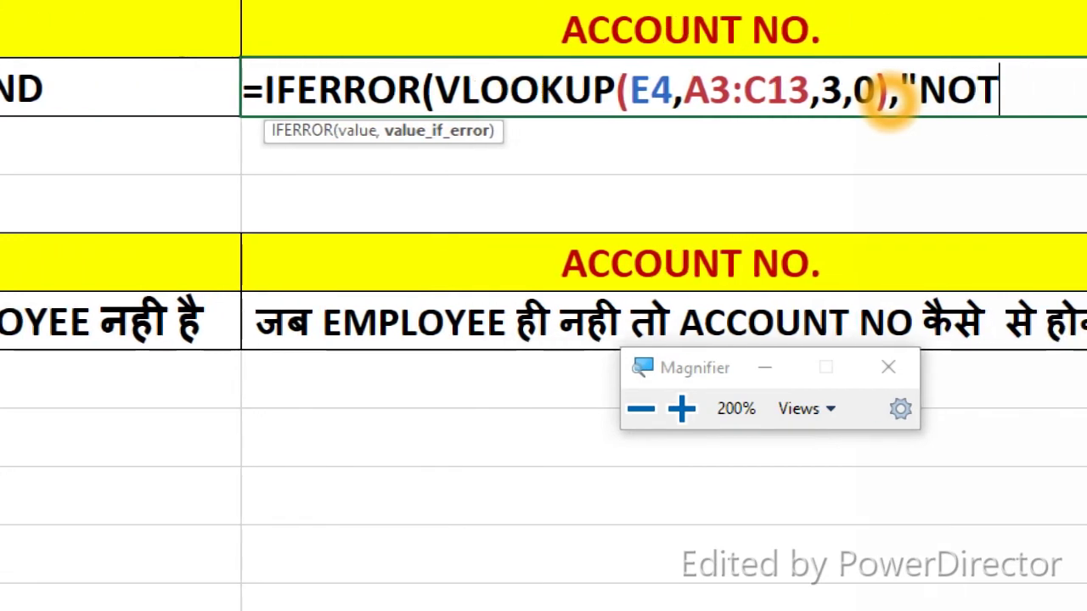
{"action": "type", "text": "FOU"}
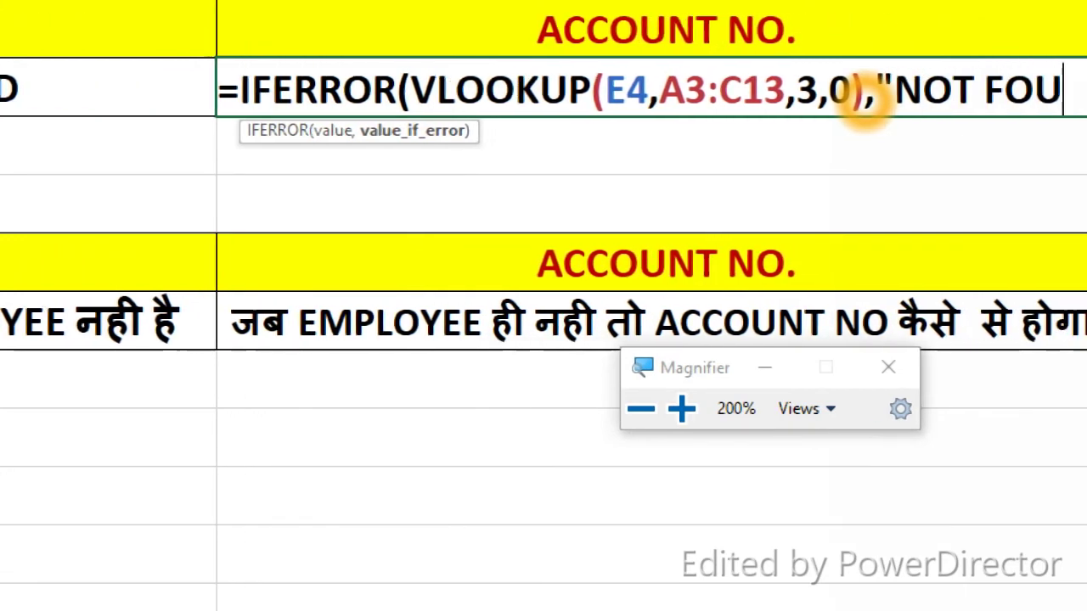
{"action": "type", "text": "ND\")"}
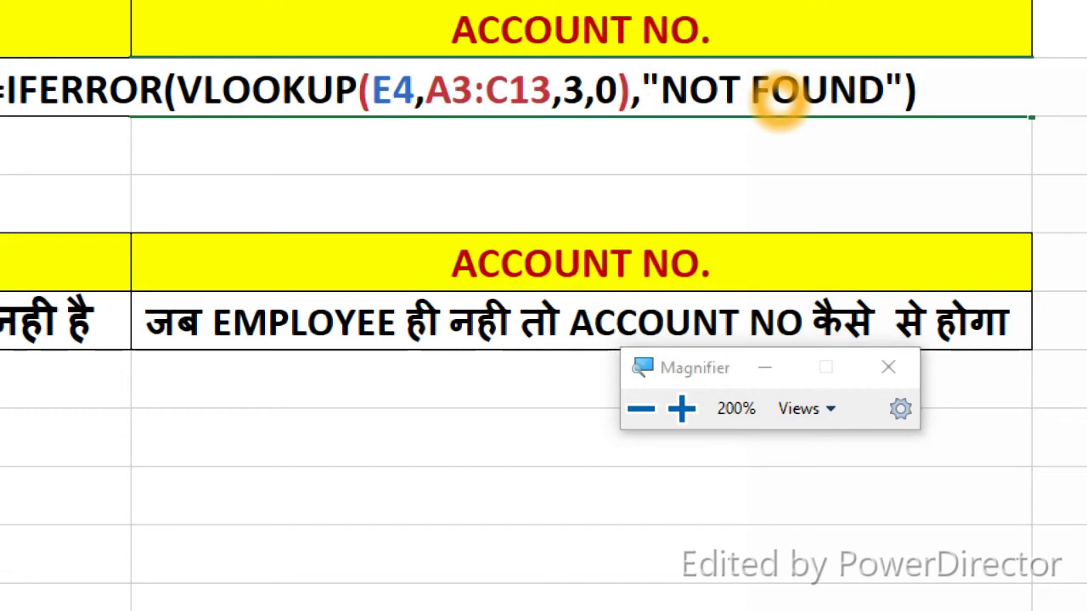
{"action": "key", "text": "Return"}
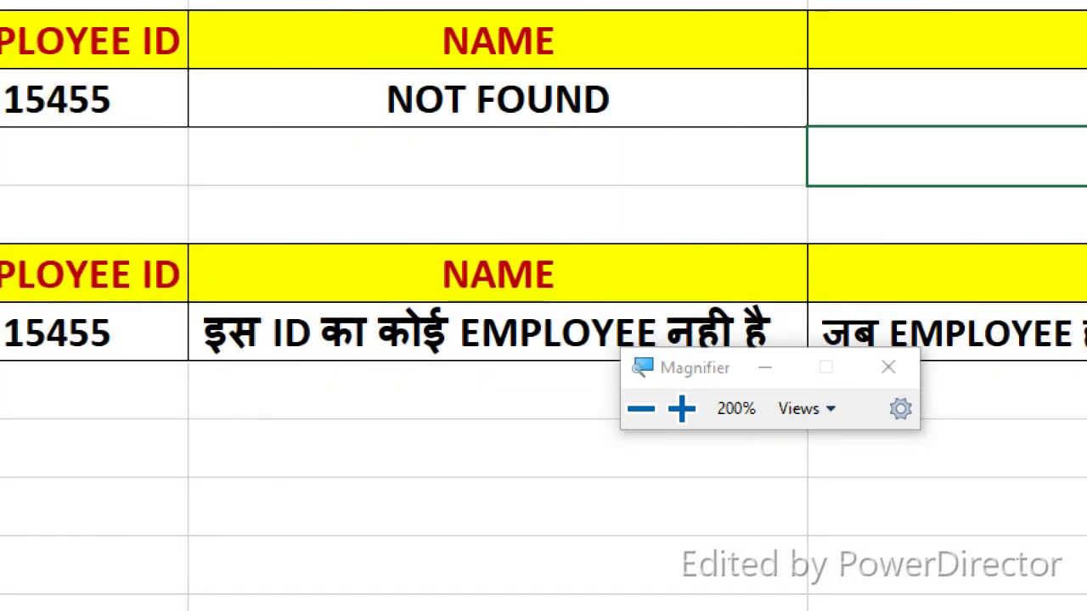
Close the magnifier and enter missing ID 16596 in E4, showing NOT FOUND.
{"action": "left_click", "coordinate": [888, 367]}
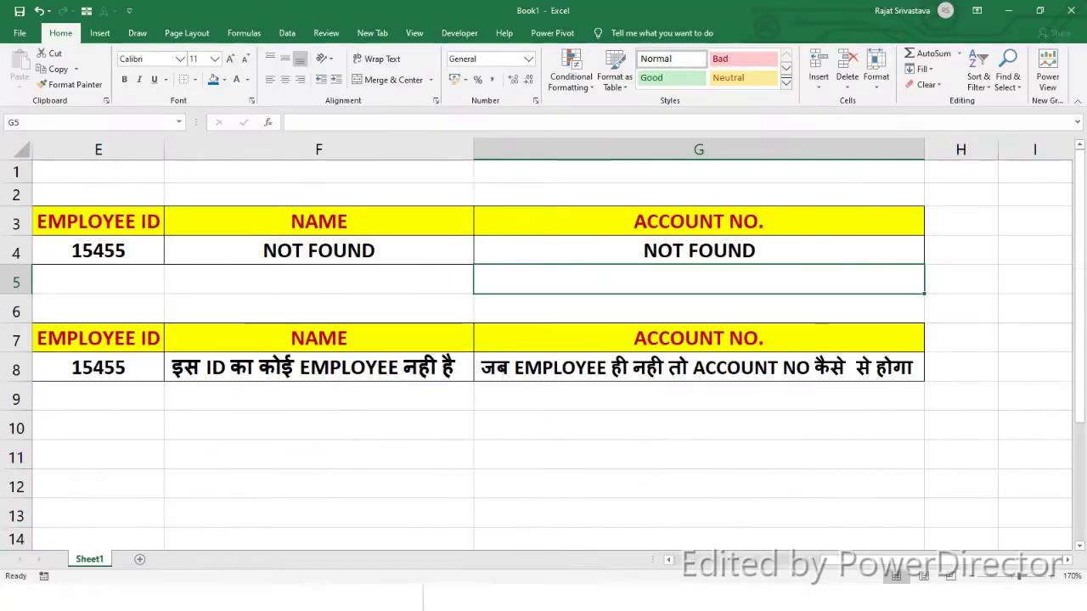
{"action": "left_click", "coordinate": [98, 250]}
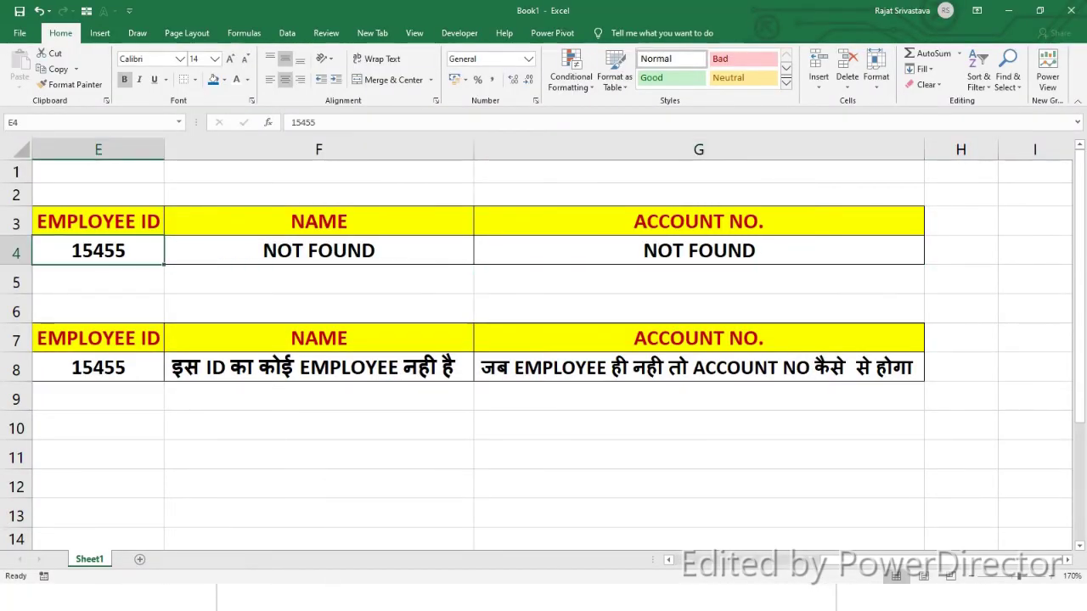
{"action": "key", "text": "BackSpace"}
{"action": "type", "text": "16596"}
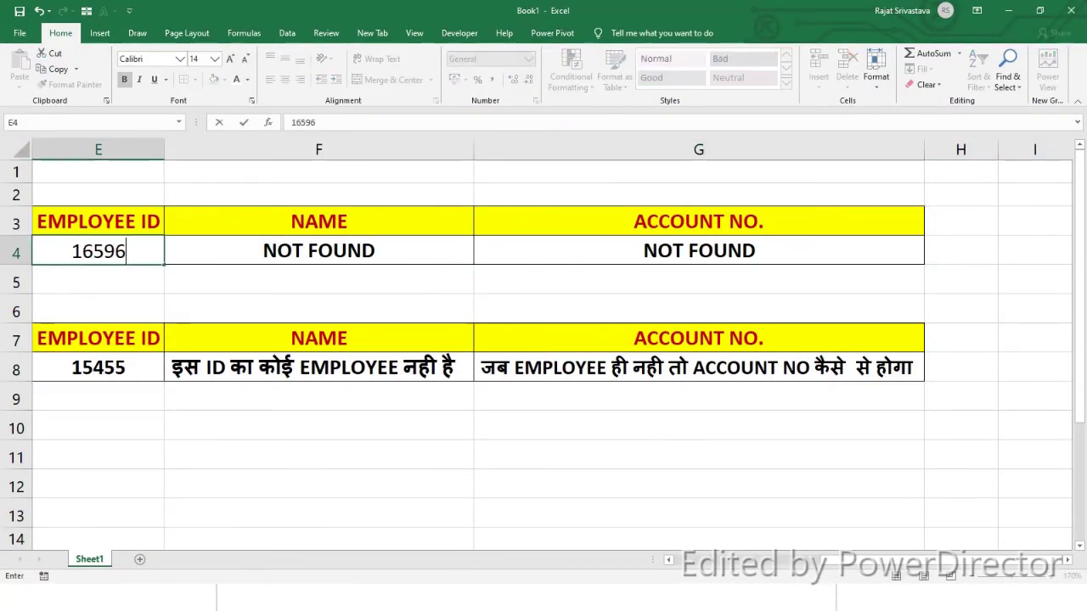
{"action": "key", "text": "Return"}
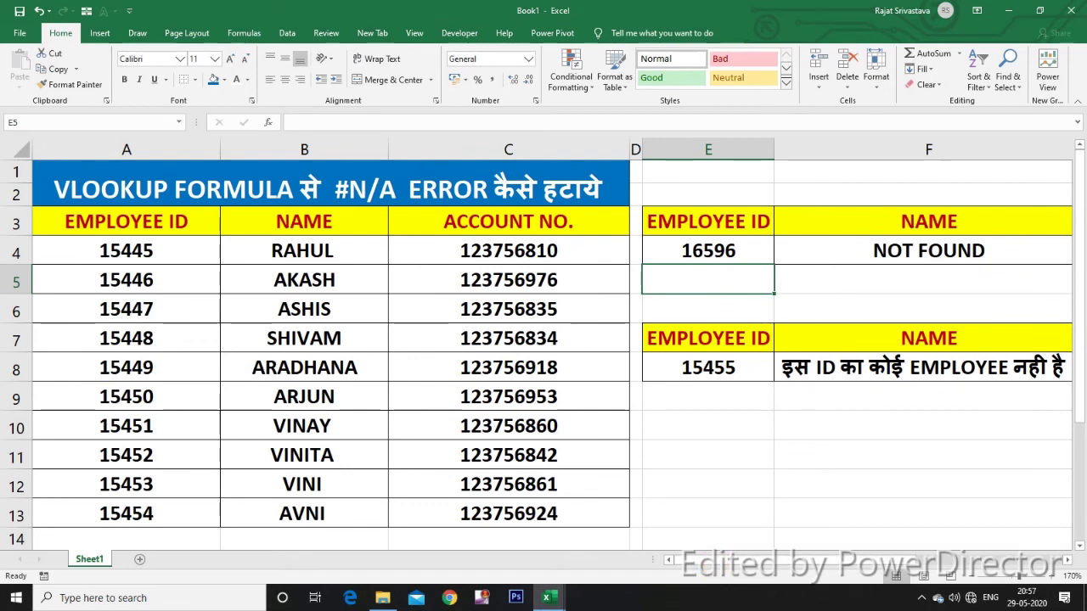
{"action": "left_click", "coordinate": [689, 251]}
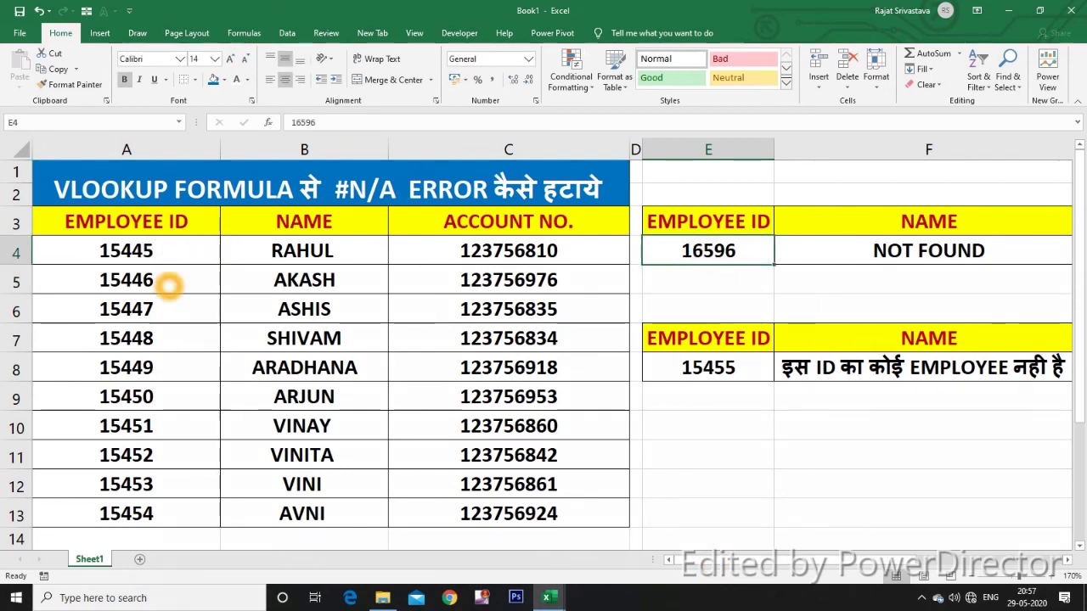
{"action": "left_click", "coordinate": [170, 280]}
{"action": "left_click", "coordinate": [667, 251]}
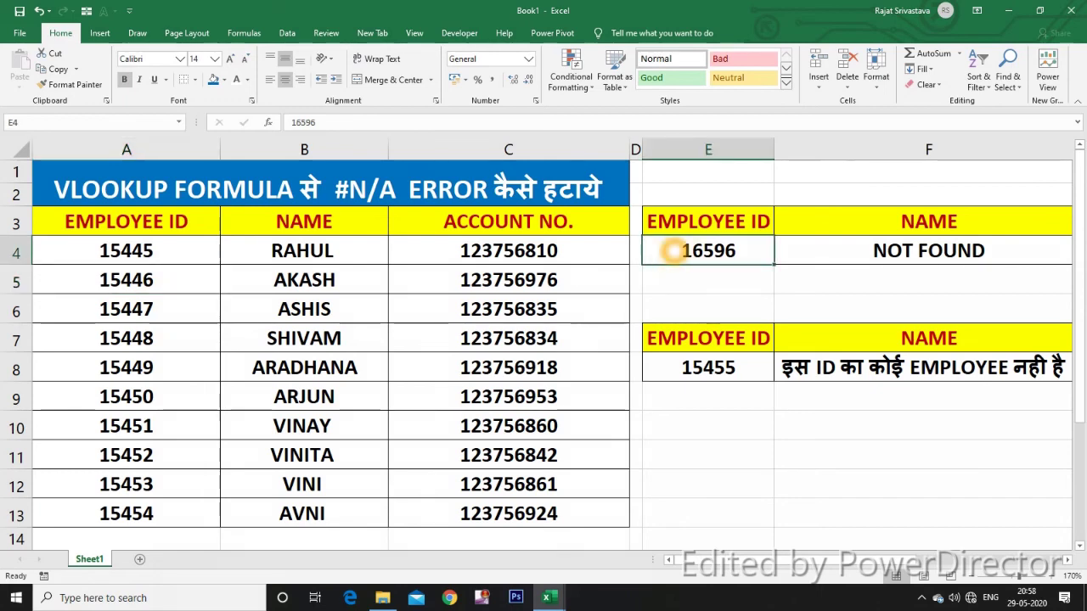
{"action": "type", "text": "15446"}
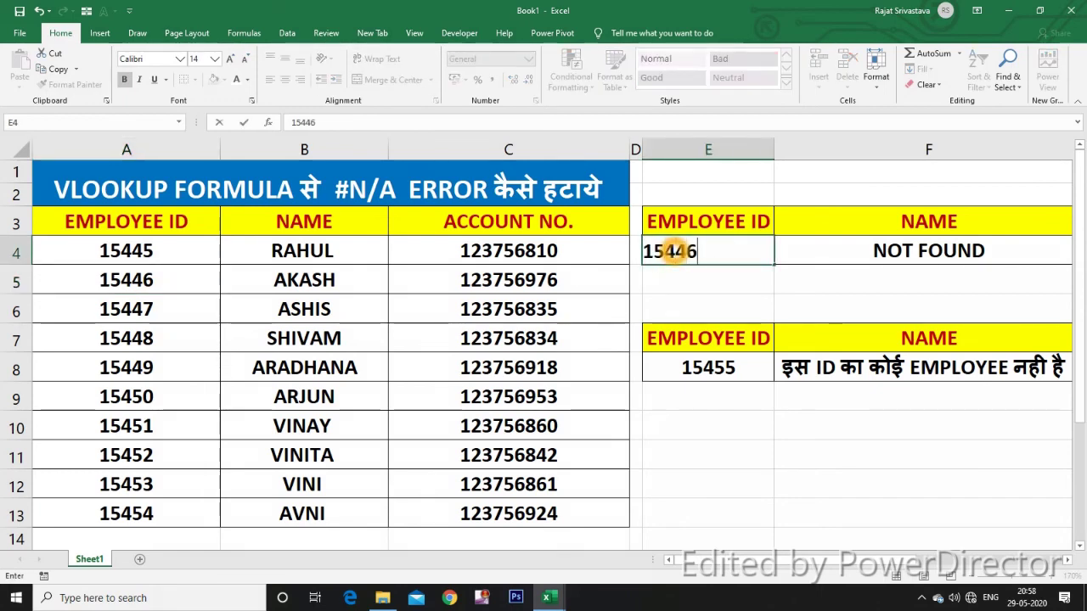
{"action": "key", "text": "Return"}
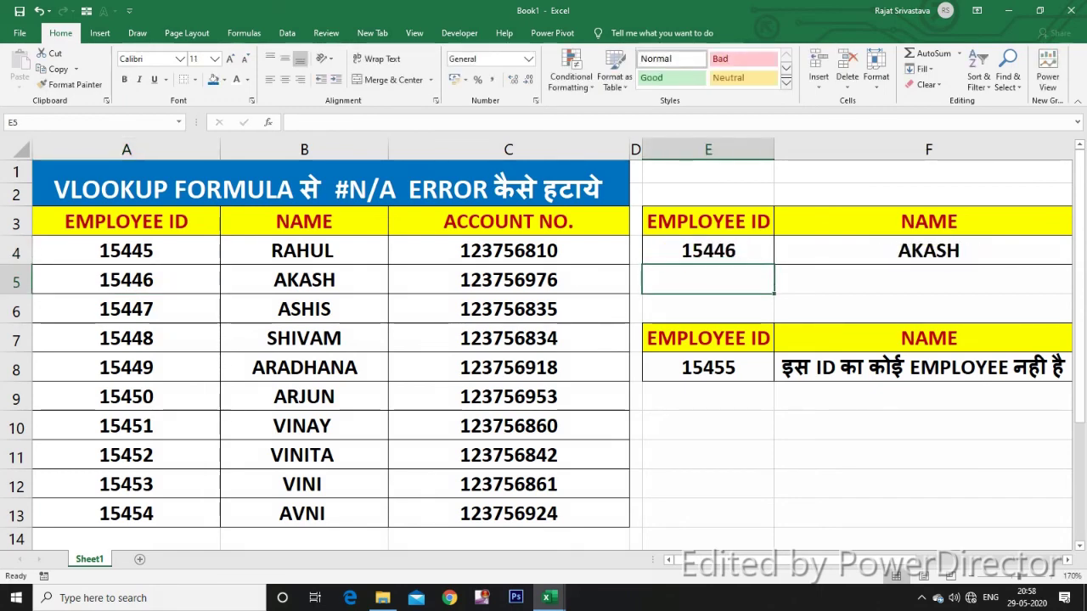
{"action": "key", "text": "Right"}
{"action": "key", "text": "Right"}
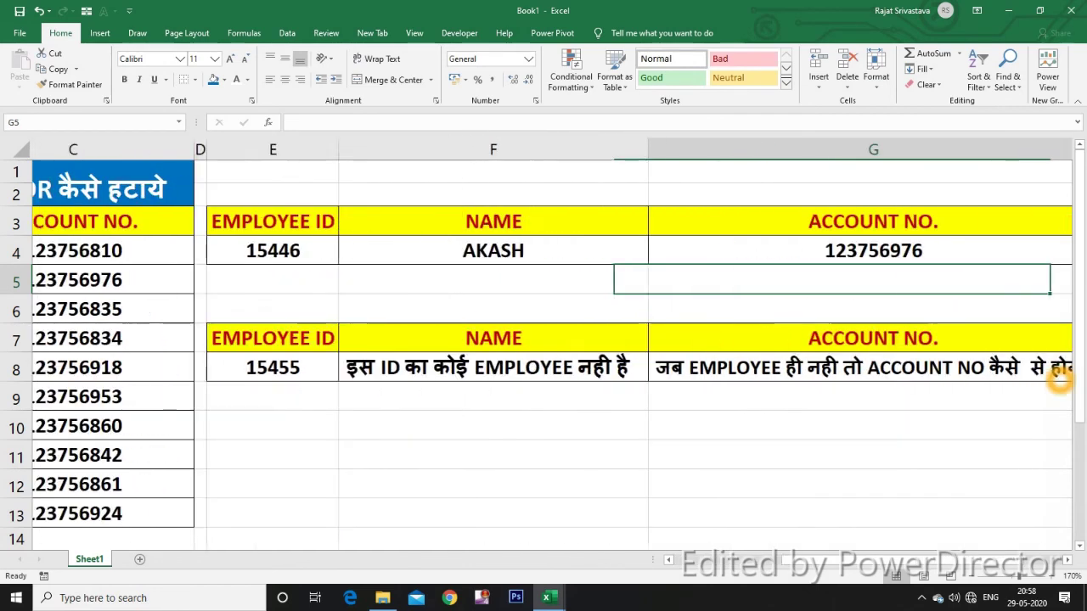
{"action": "left_click", "coordinate": [847, 267]}
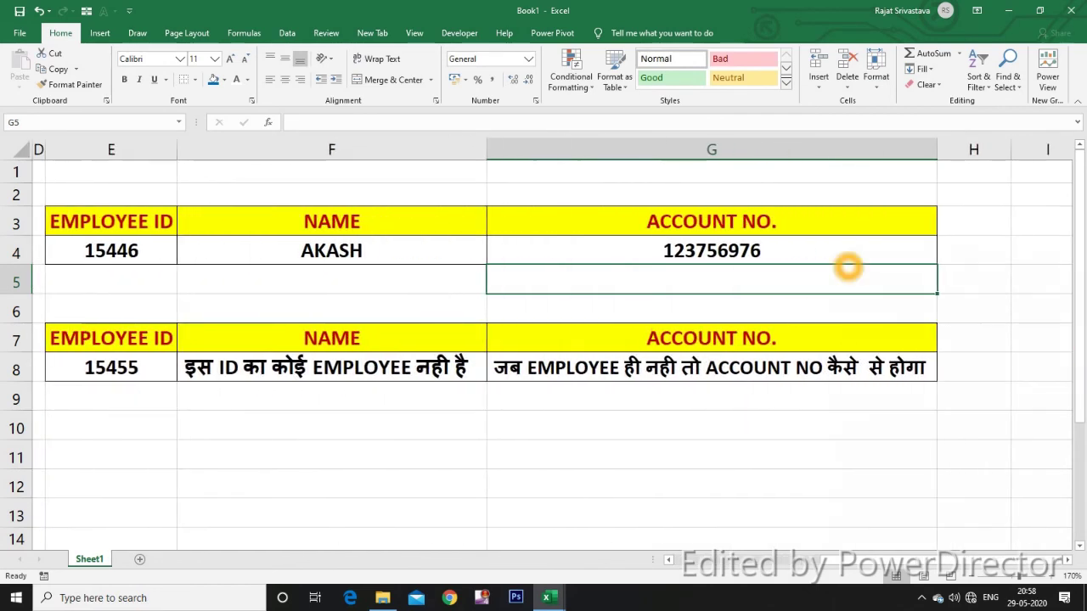
{"action": "key", "text": "Left"}
{"action": "key", "text": "Left"}
{"action": "key", "text": "Left"}
{"action": "key", "text": "Left"}
{"action": "key", "text": "Left"}
{"action": "key", "text": "Left"}
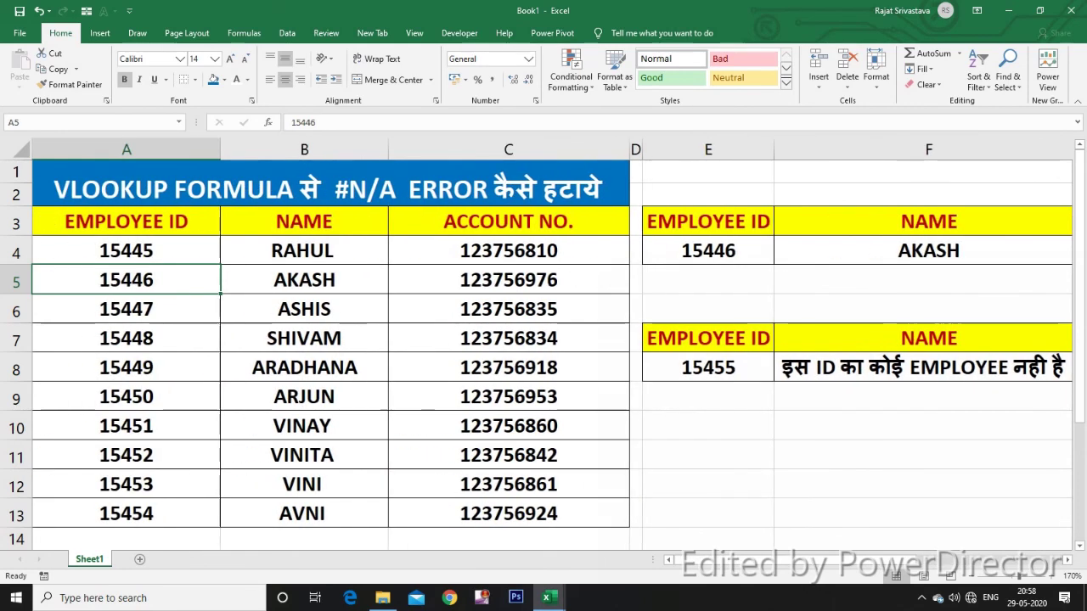
{"action": "left_click", "coordinate": [747, 281]}
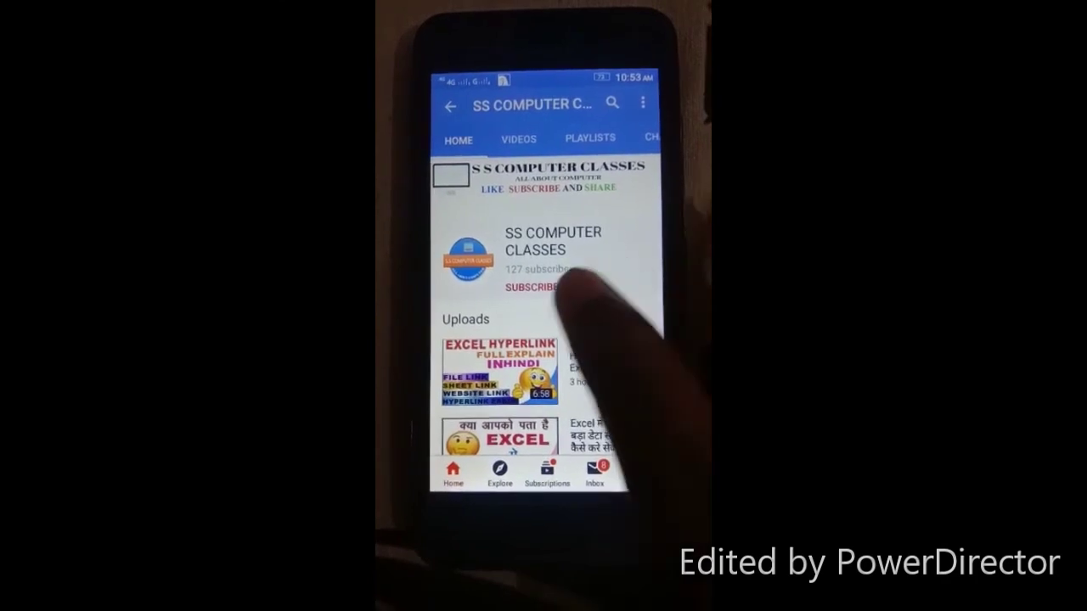
Subscribe to SS COMPUTER CLASSES and bring up its bell notification options.
{"action": "left_click", "coordinate": [522, 284]}
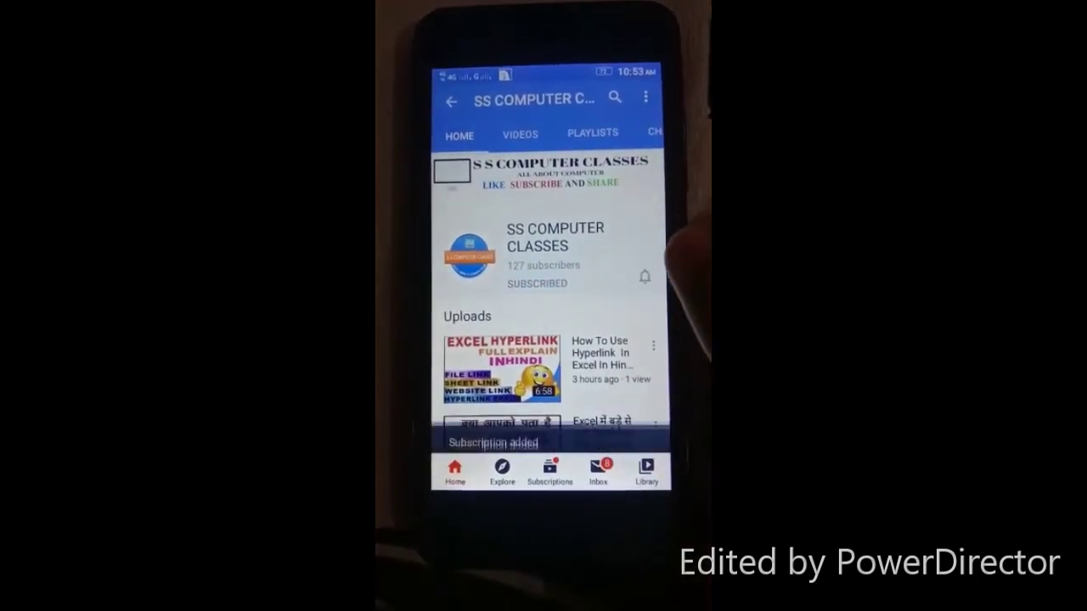
{"action": "left_click", "coordinate": [638, 281]}
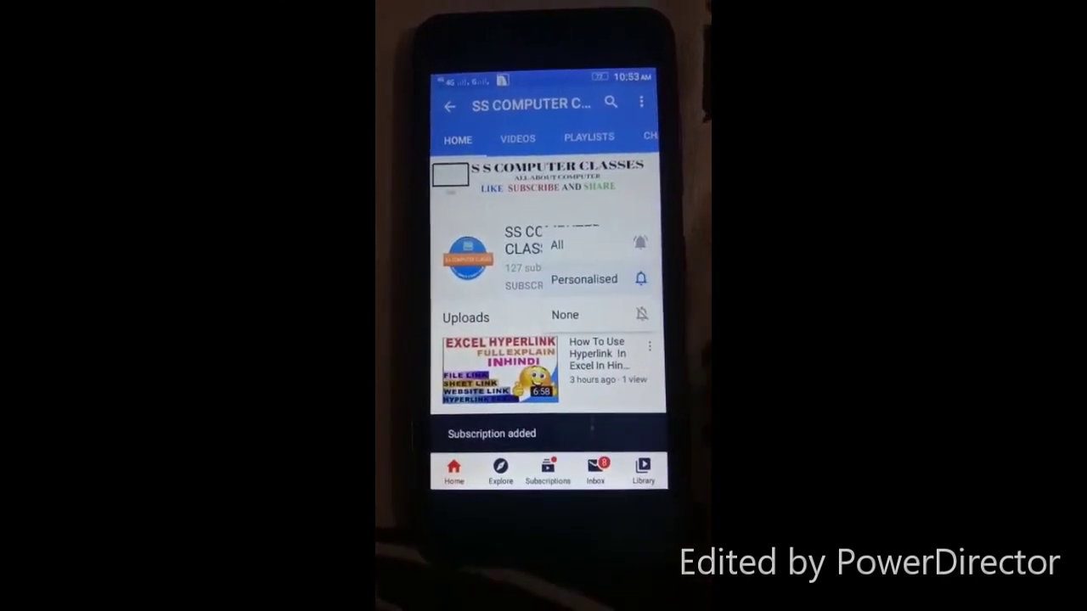